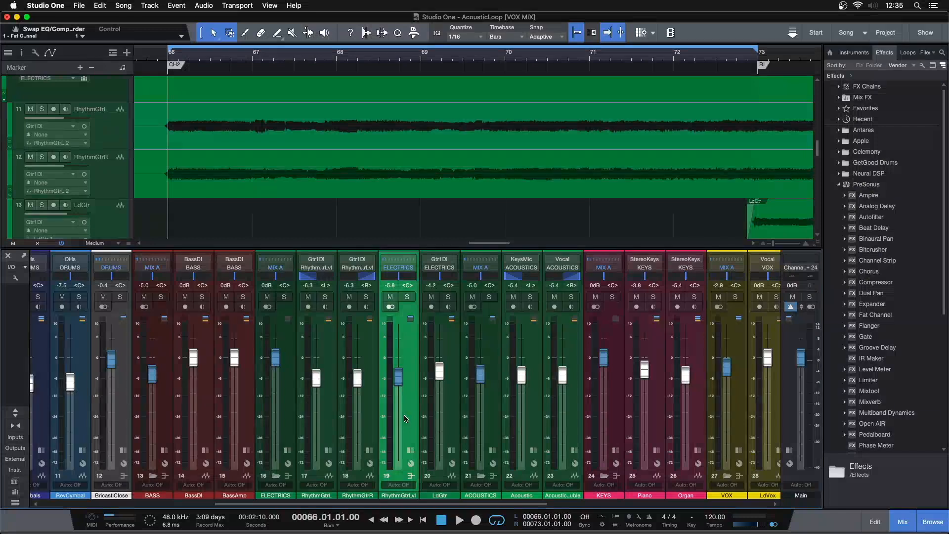
Play the looped chorus section and solo the RhythmGtrLvl bus to hear only the rhythm guitars, then stop playback
key("space")
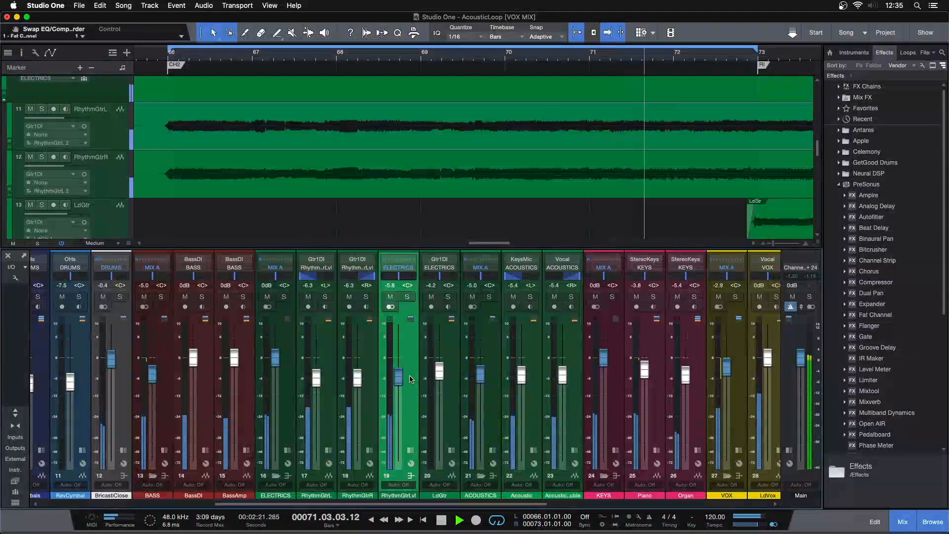
left_click(407, 296)
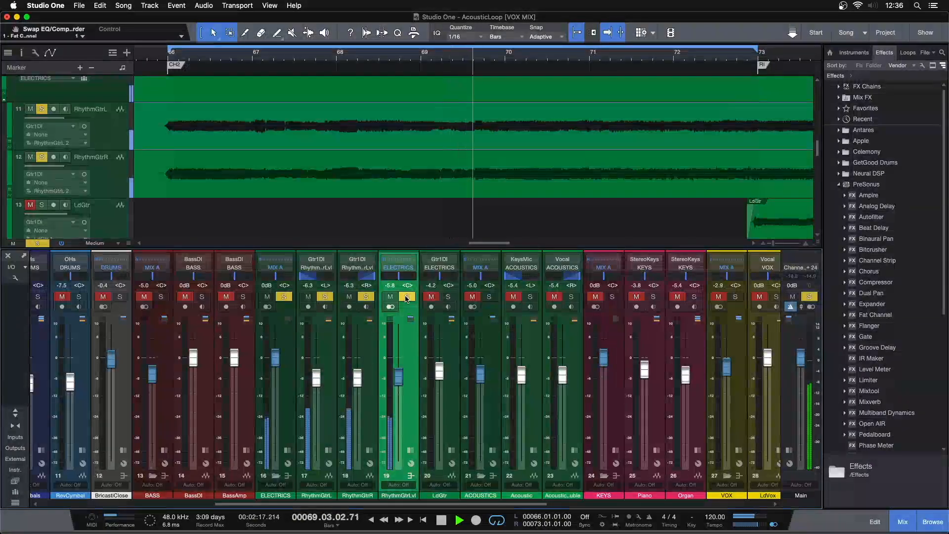
key("space")
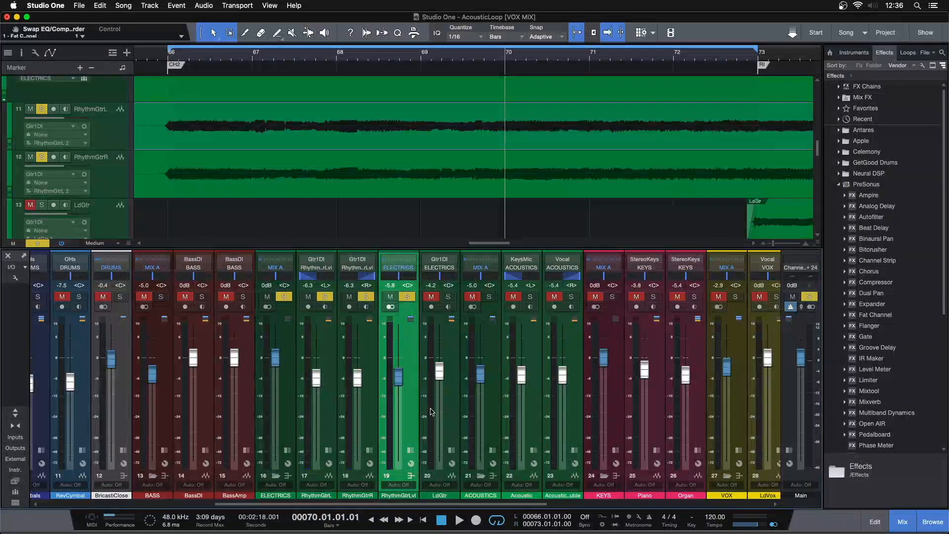
Expand the RhythmGtrLvl, RhythmGtrR and RhythmGtrL mixer channels to show their inserts
left_click(411, 450)
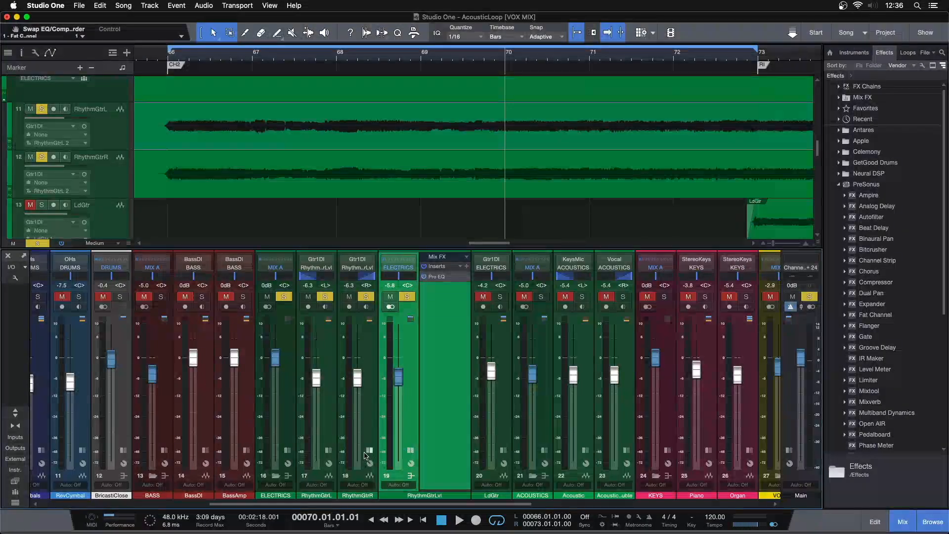
left_click(369, 450)
left_click(327, 451)
Examine the insert racks of RhythmGtrL and RhythmGtrR against that of their shared RhythmGtrLvl bus
left_click(346, 362)
left_click(453, 351)
left_click(378, 333)
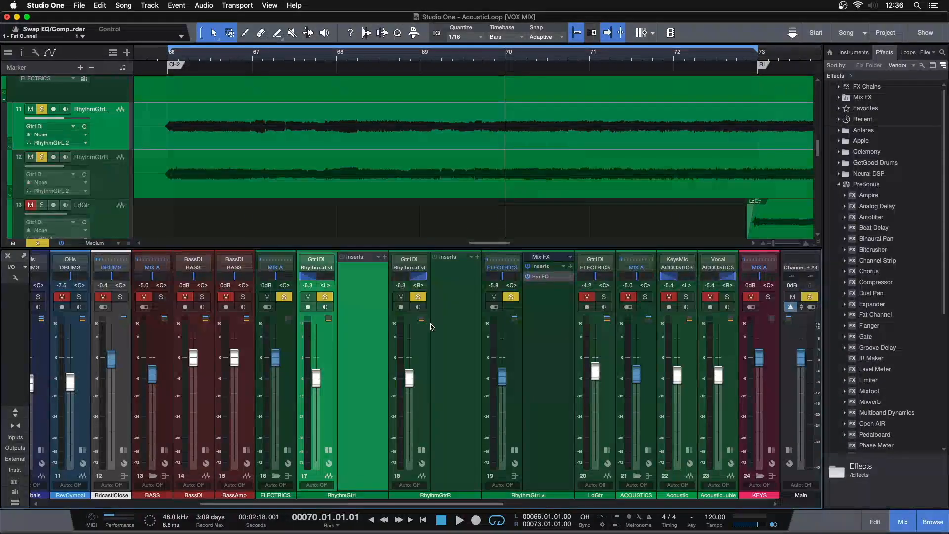
left_click(465, 324)
left_click(374, 315)
left_click(463, 317)
left_click(339, 334)
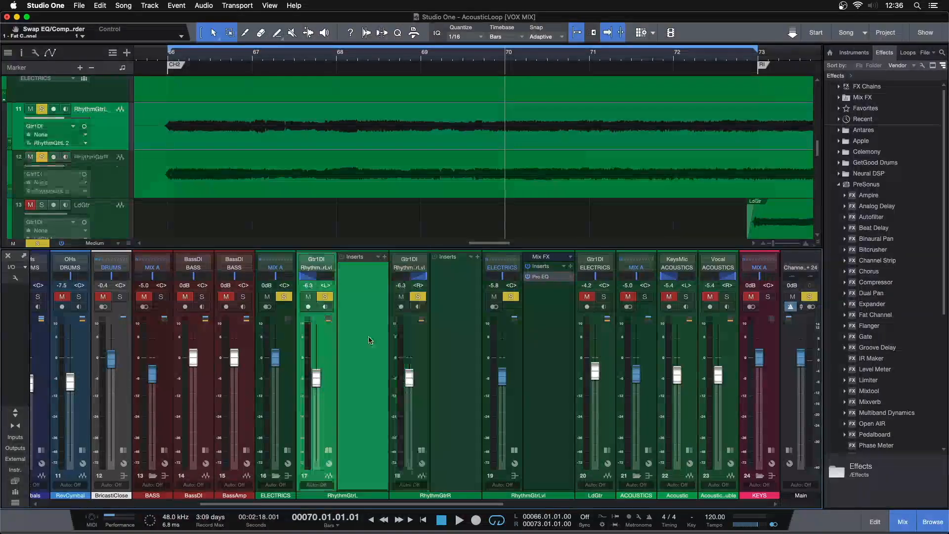
left_click(442, 364)
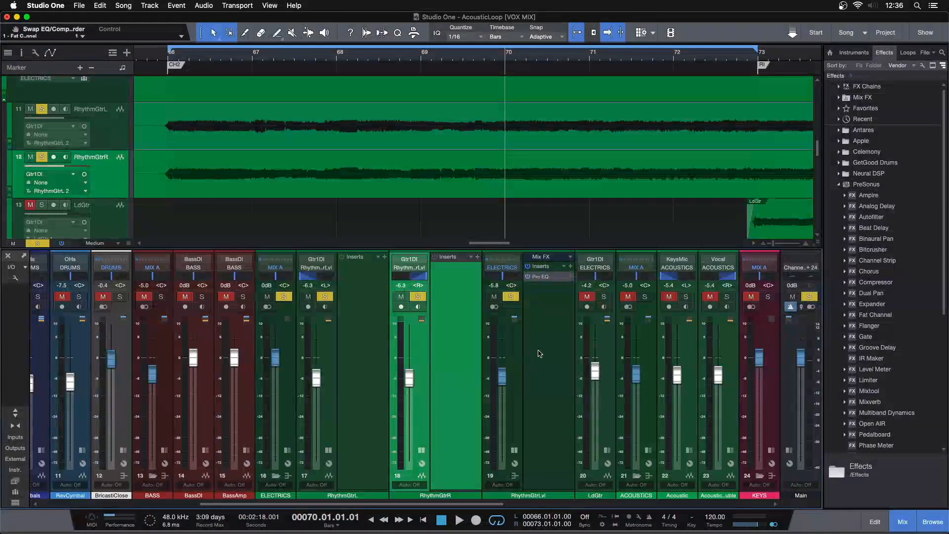
left_click(542, 352)
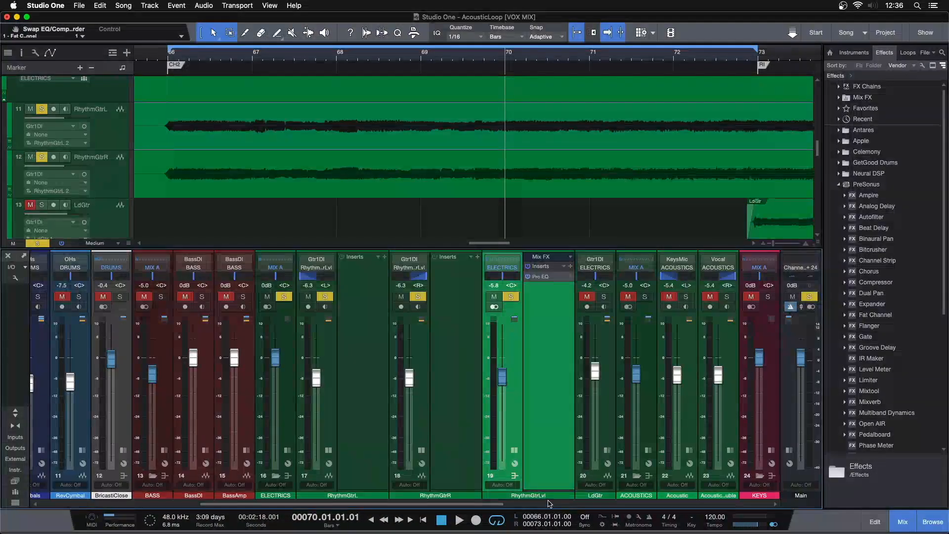
left_click(356, 423)
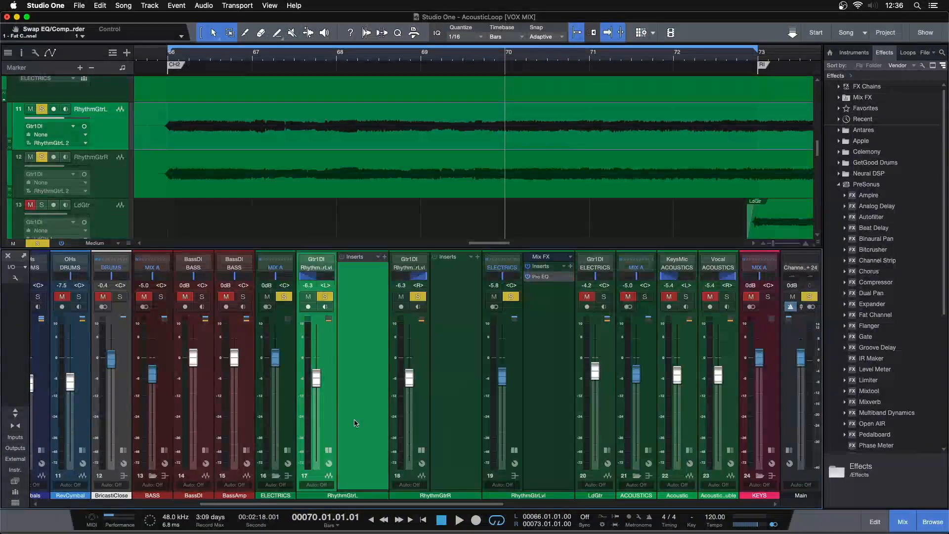
left_click(460, 427)
left_click(332, 334)
left_click(420, 344)
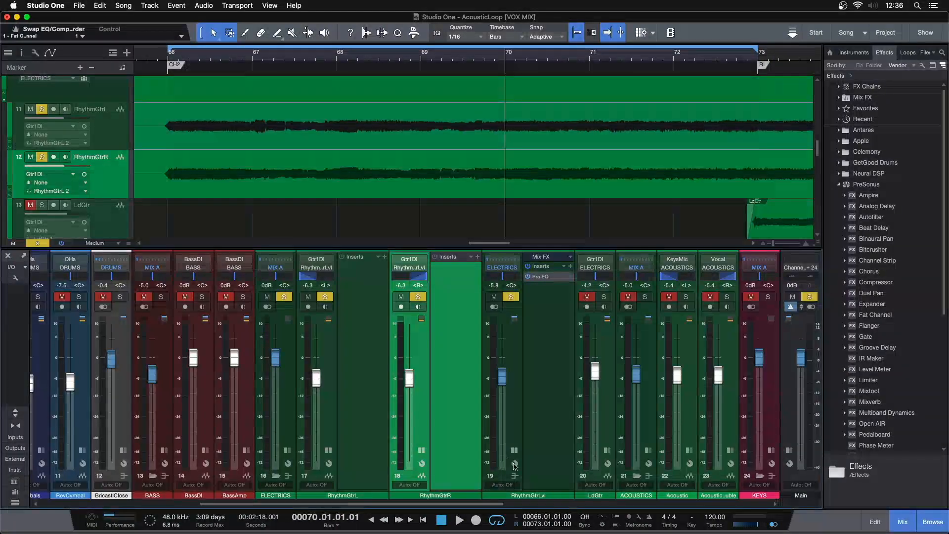
left_click(366, 363)
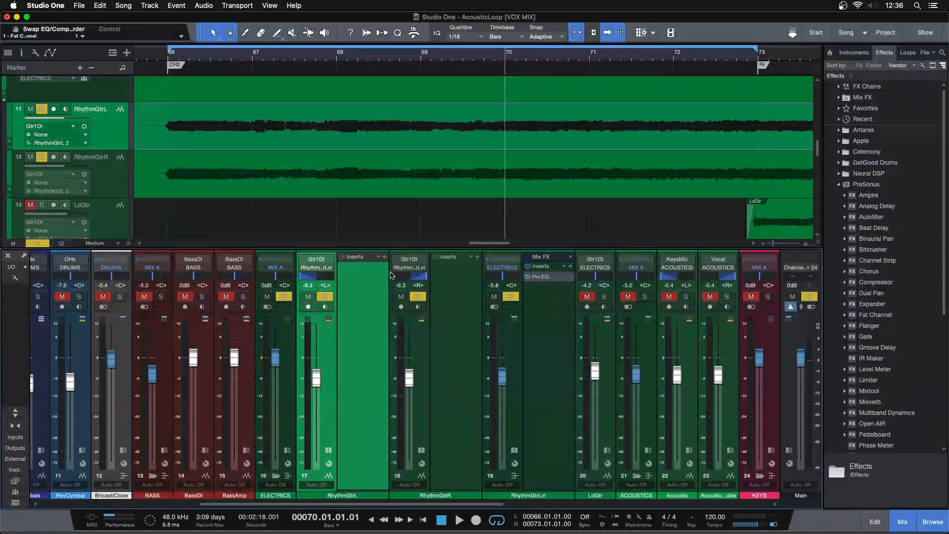
left_click(541, 359)
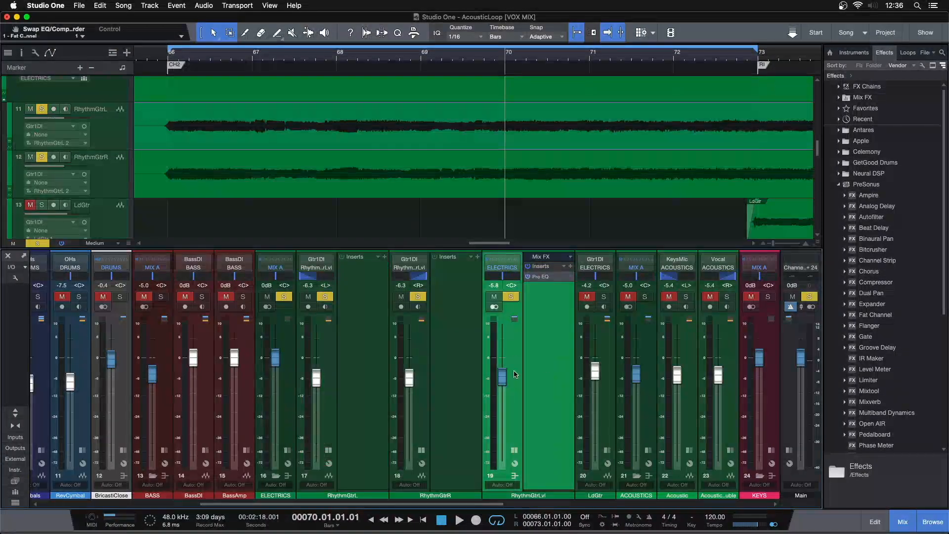
Collapse the inserts of both rhythm guitar tracks and check the inserts of the ELECTRICS bus
left_click(420, 450)
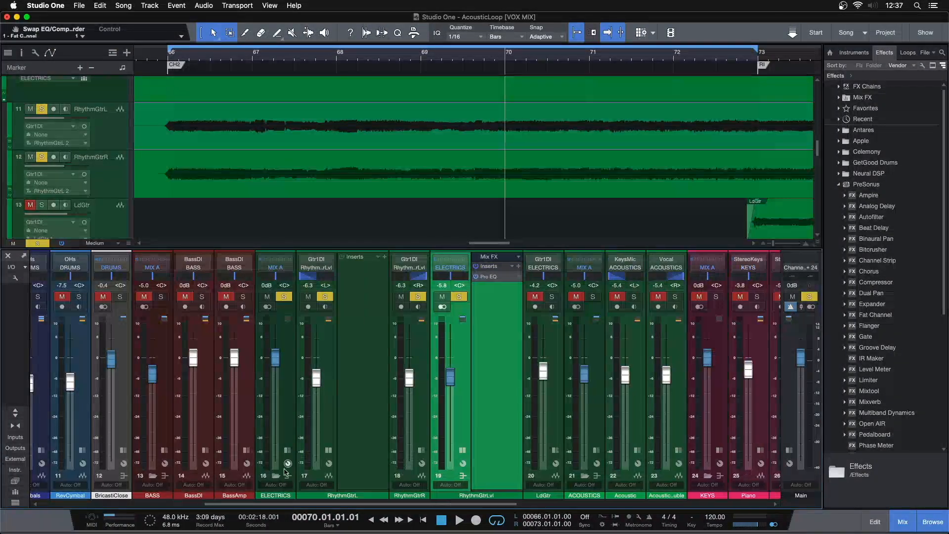
left_click(327, 449)
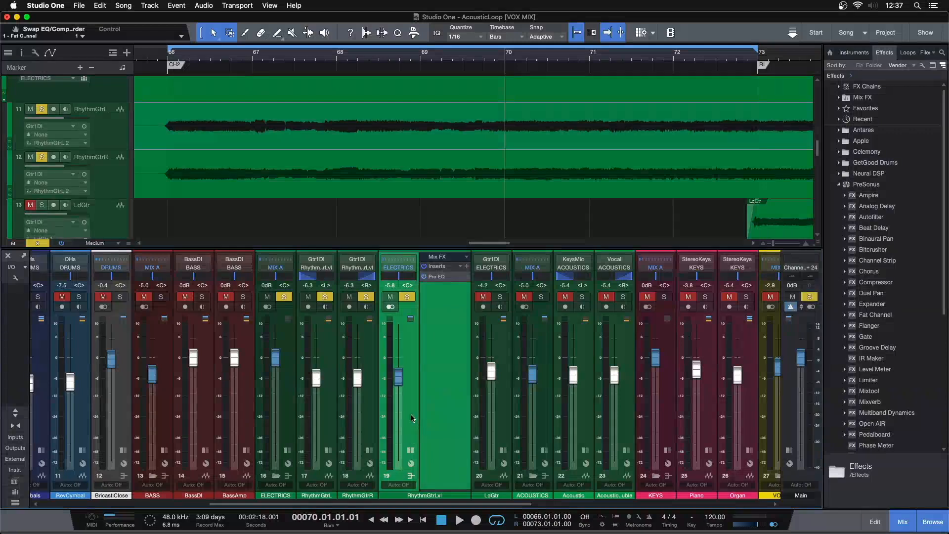
left_click(287, 436)
left_click(287, 450)
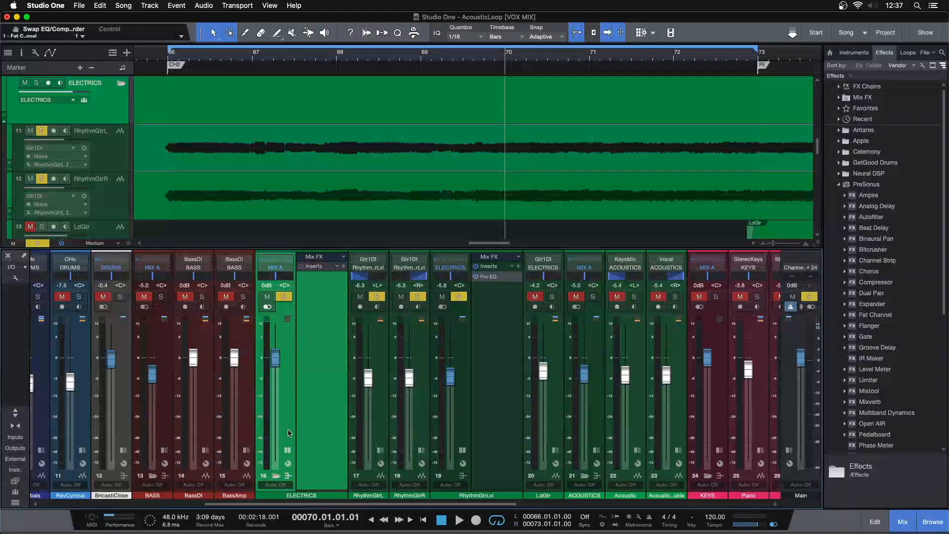
left_click(285, 451)
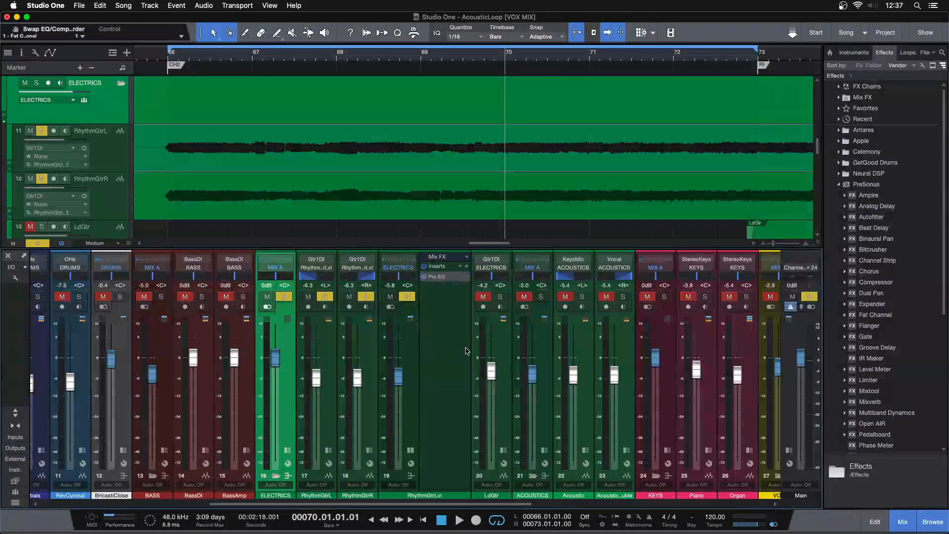
Select the RhythmGtrLvl bus and save the song
left_click(413, 350)
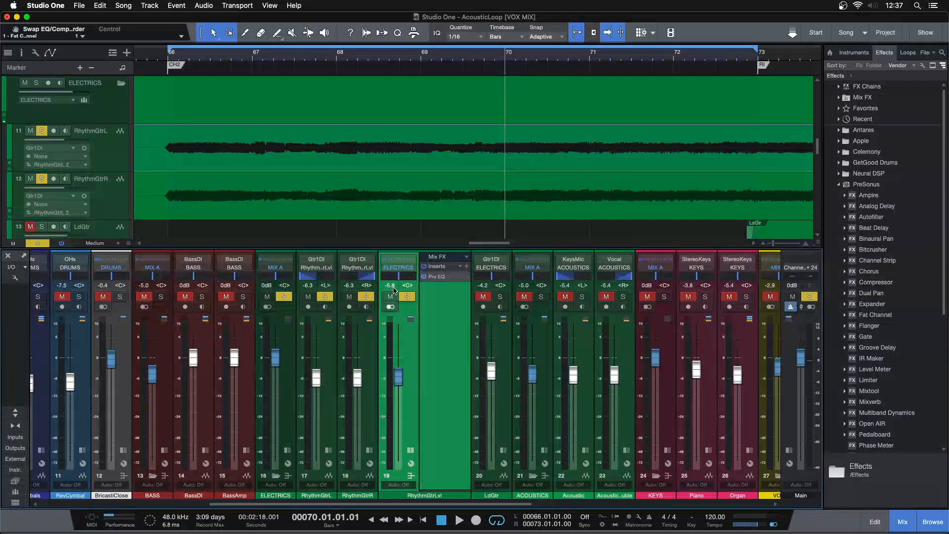
key("super+s")
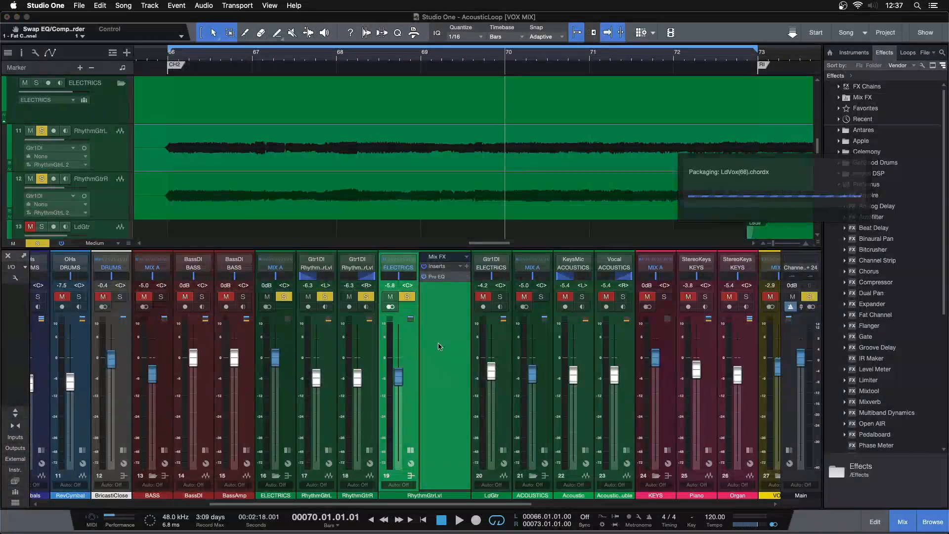
Open the Pro EQ inserted on the RhythmGtrLvl bus and place its window clear of the bus's channel strip
left_click(349, 338)
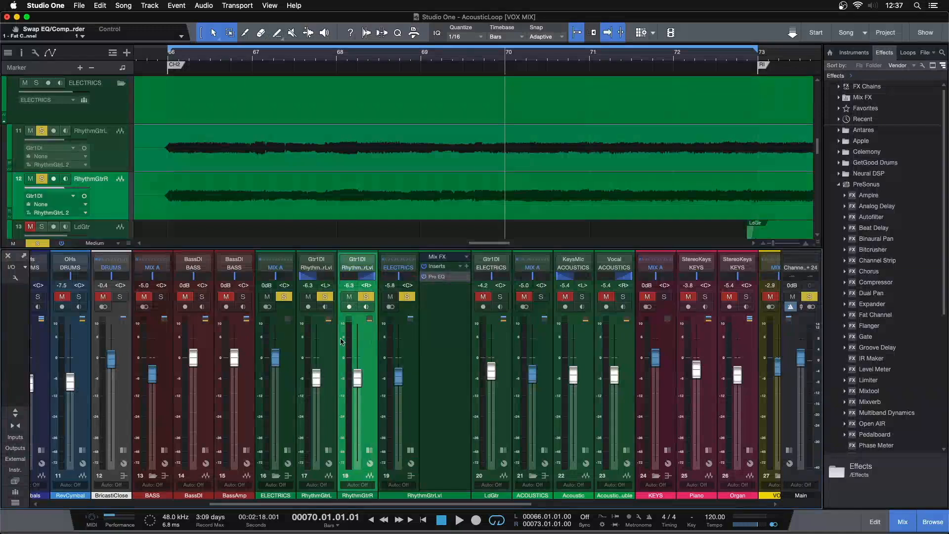
left_click(326, 343)
left_click(375, 340)
left_click(430, 298)
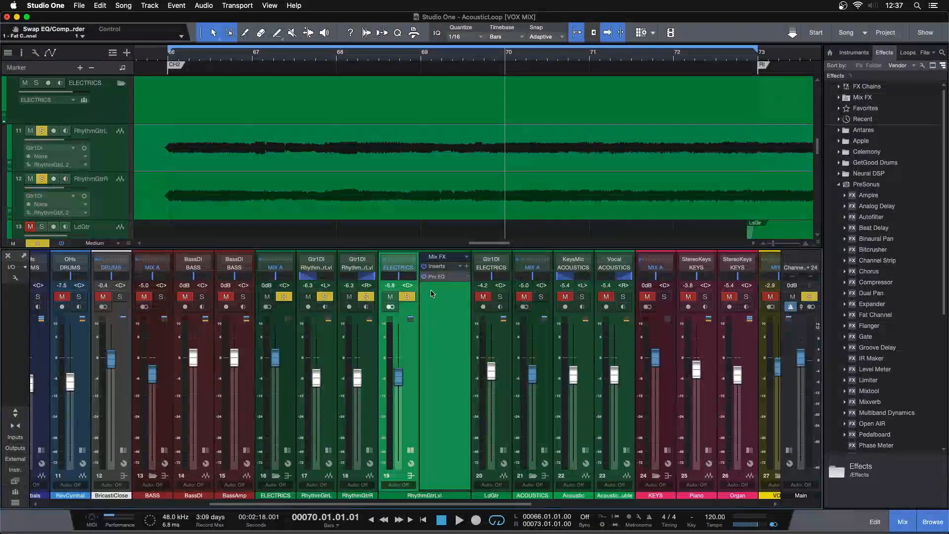
left_click(433, 277)
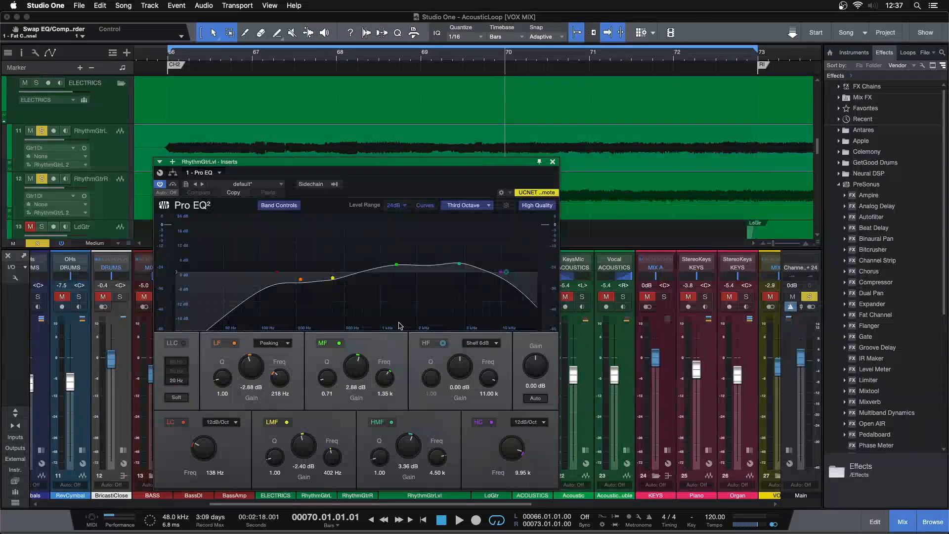
left_click_drag(410, 186, 741, 179)
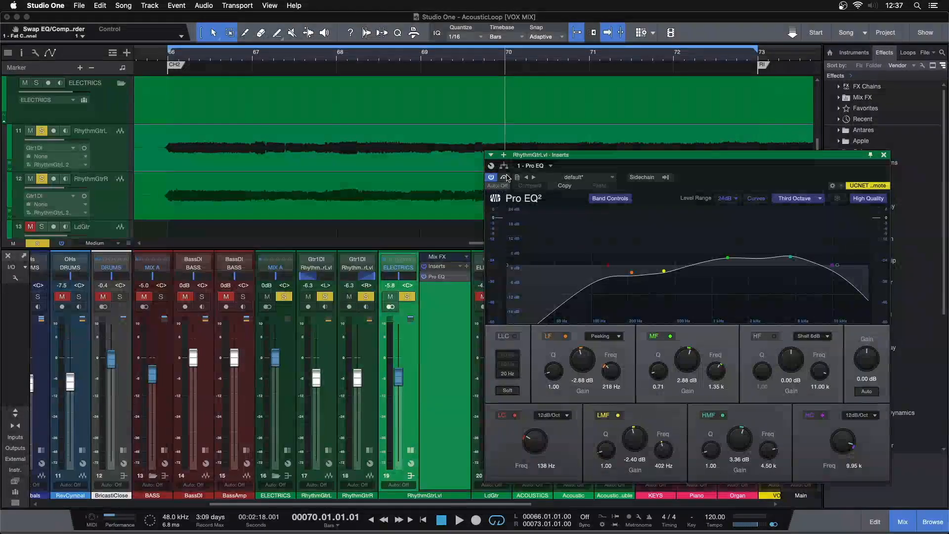
Play the loop from its start and compare the rhythm guitars with the Pro EQ bypassed and active
key("KP_1")
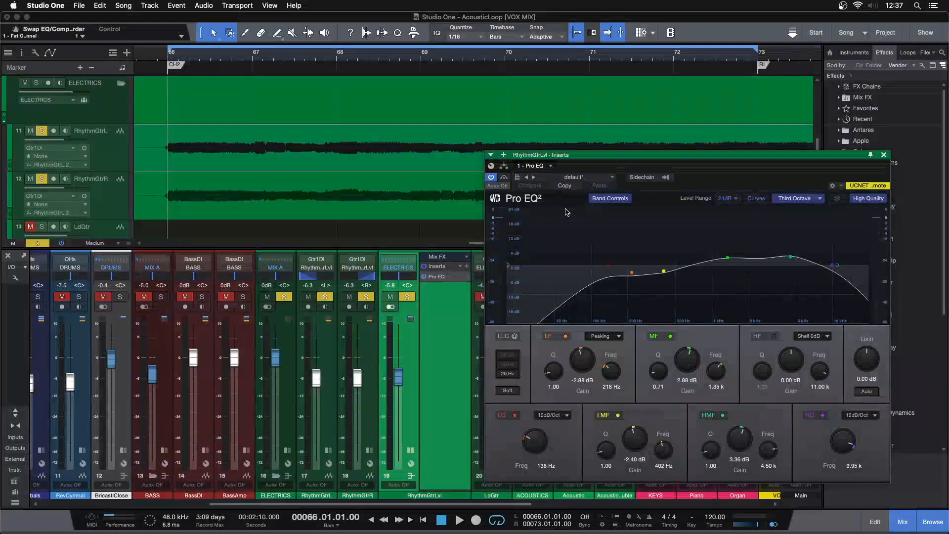
left_click(508, 179)
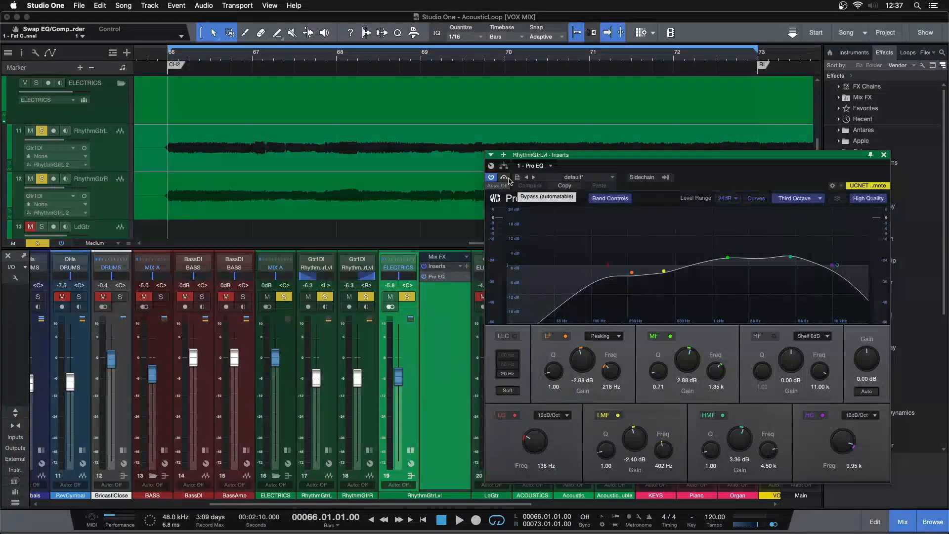
key("space")
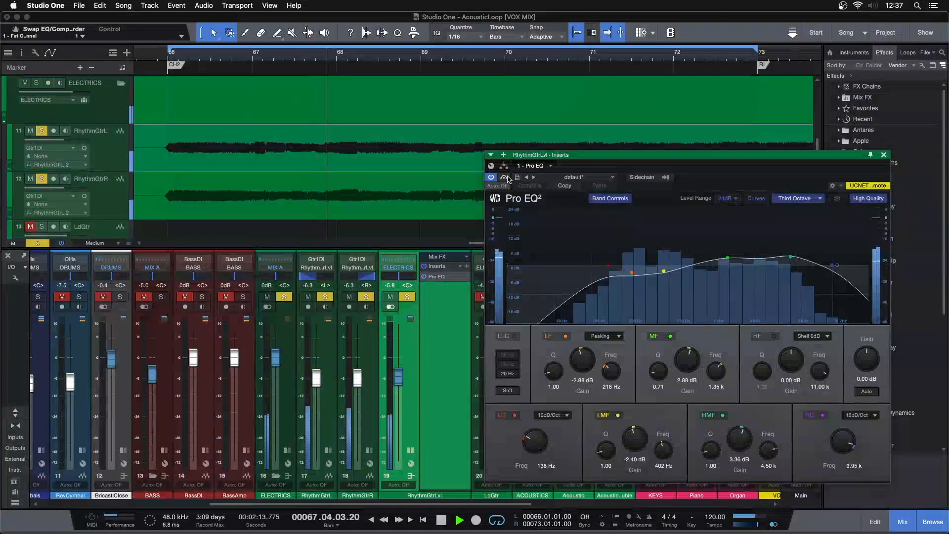
left_click(504, 178)
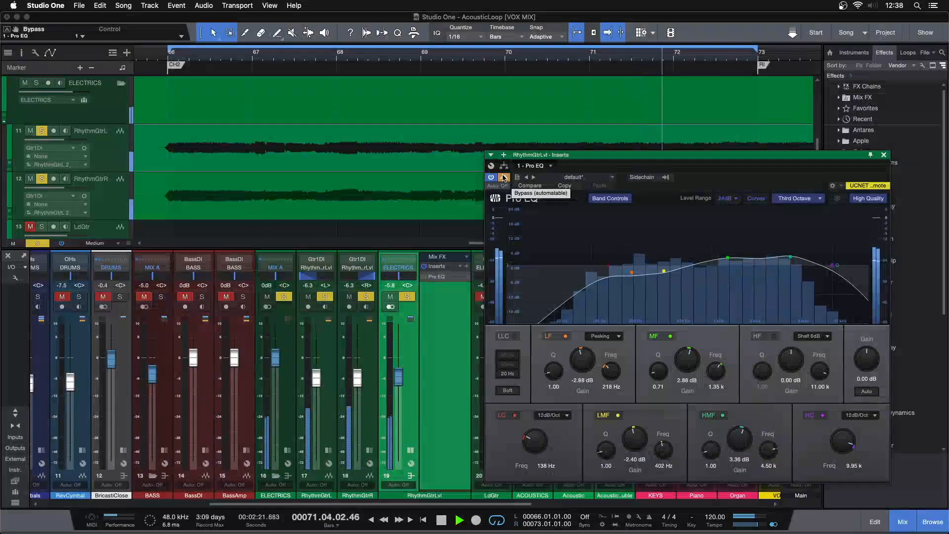
left_click(503, 177)
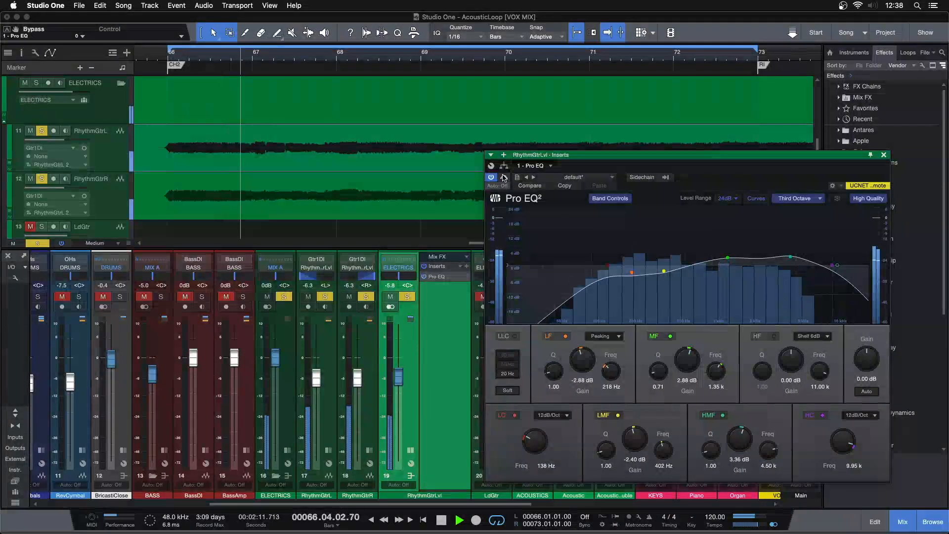
left_click(503, 177)
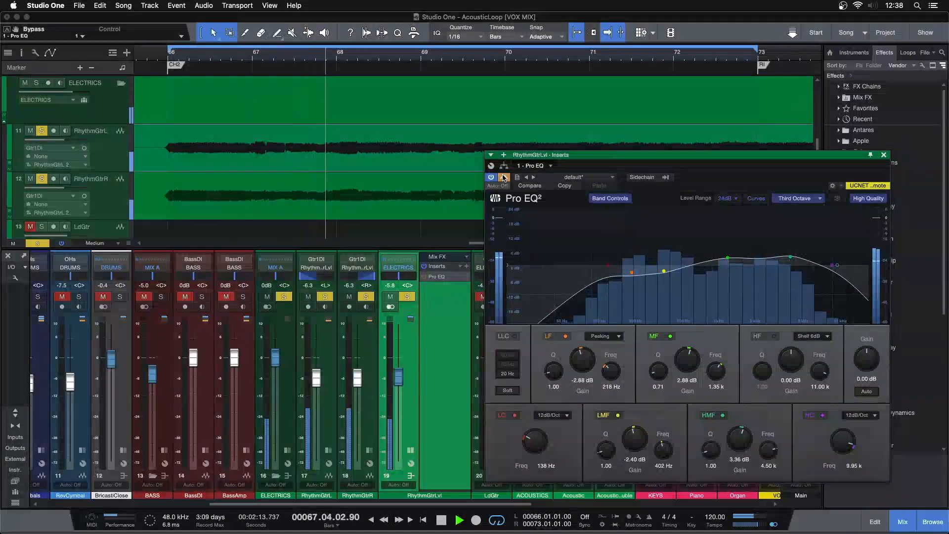
left_click(504, 177)
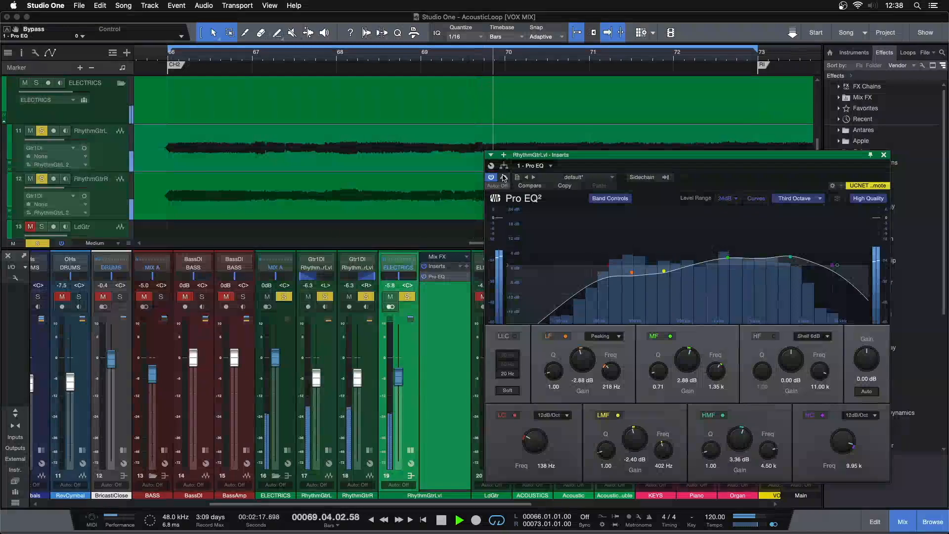
key("space")
Deactivate the LF, LMF, MF and HMF bands of the Pro EQ, keeping only its low and high cuts
left_click(565, 336)
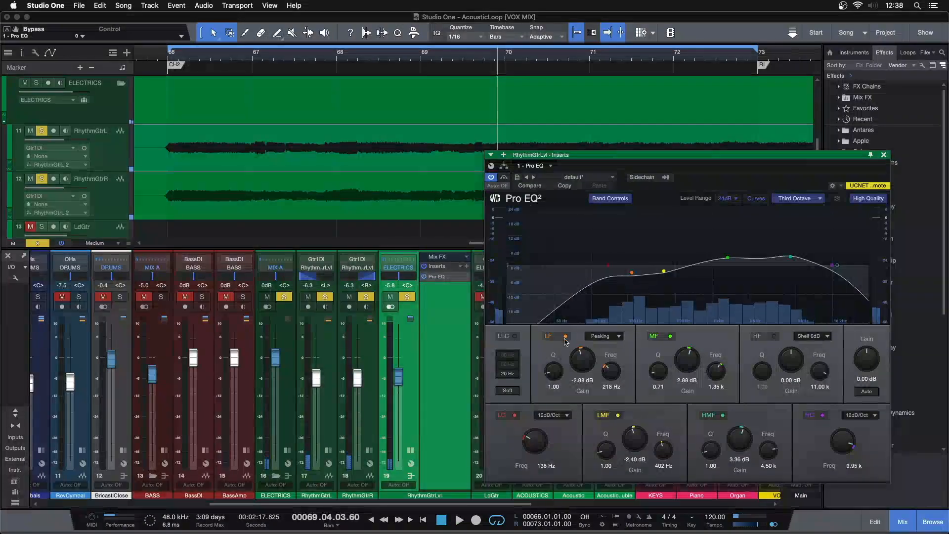
left_click(616, 416)
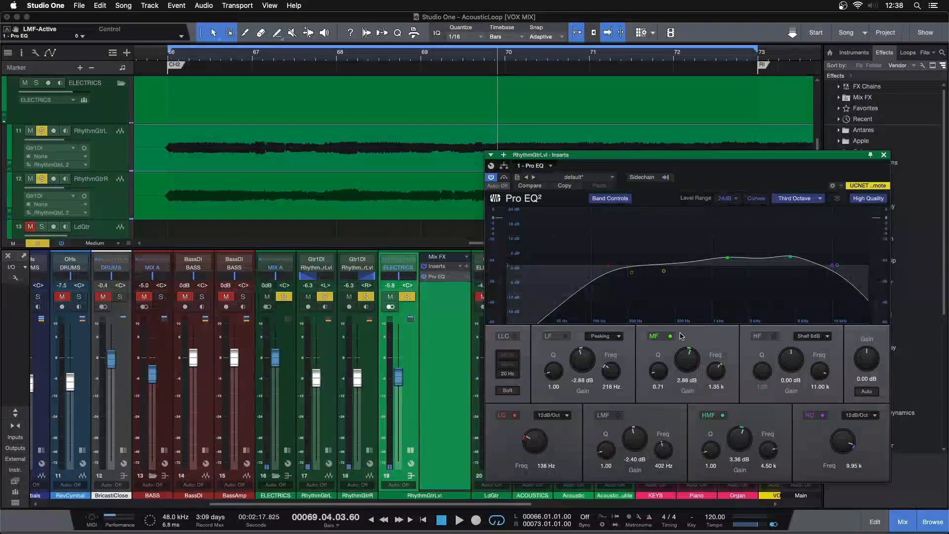
left_click(723, 415)
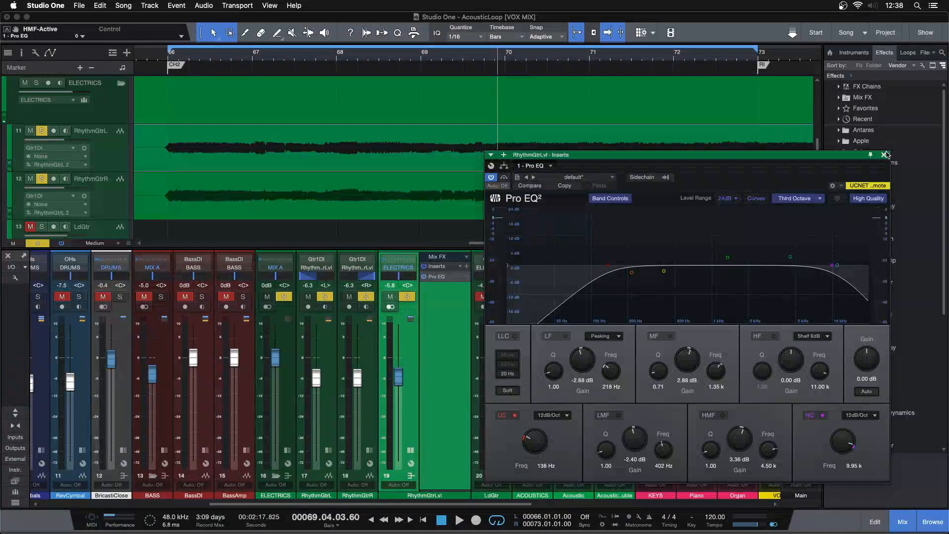
Close the Pro EQ window to view the mixer channels, and reopen the equaliser from the RhythmGtrLvl bus
left_click(884, 155)
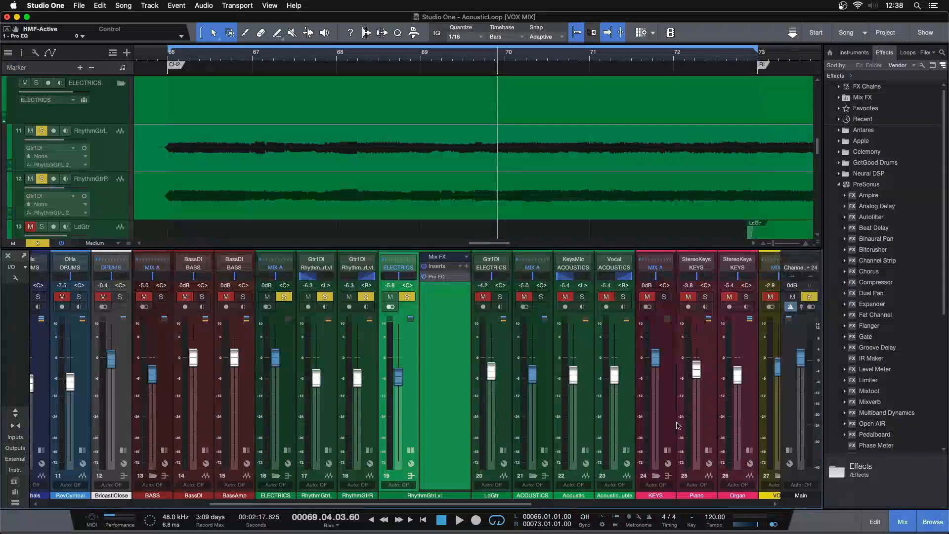
left_click_drag(525, 504, 505, 504)
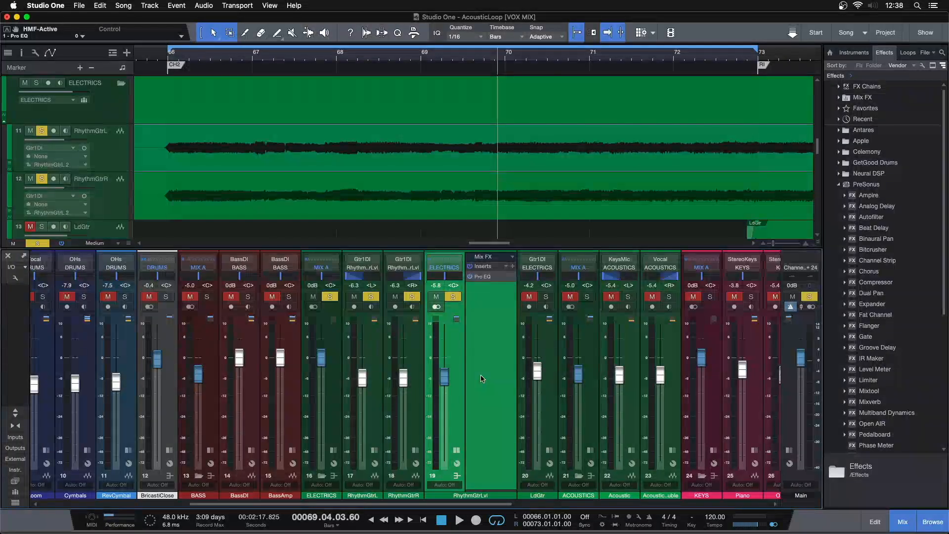
left_click(482, 279)
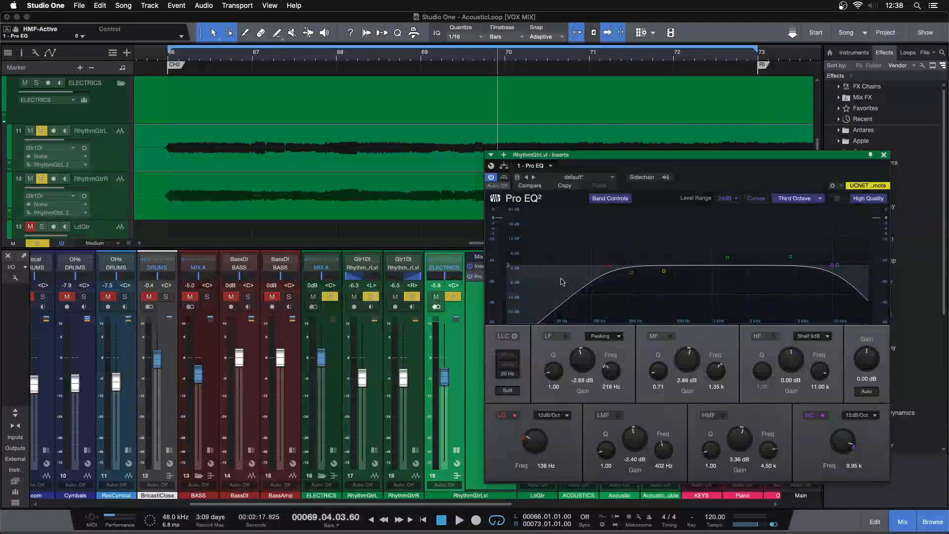
Move the Pro EQ window to mid-screen and play the loop from its start, comparing its low and high cuts bypassed and active
left_click_drag(712, 170, 514, 179)
left_click_drag(514, 176, 521, 176)
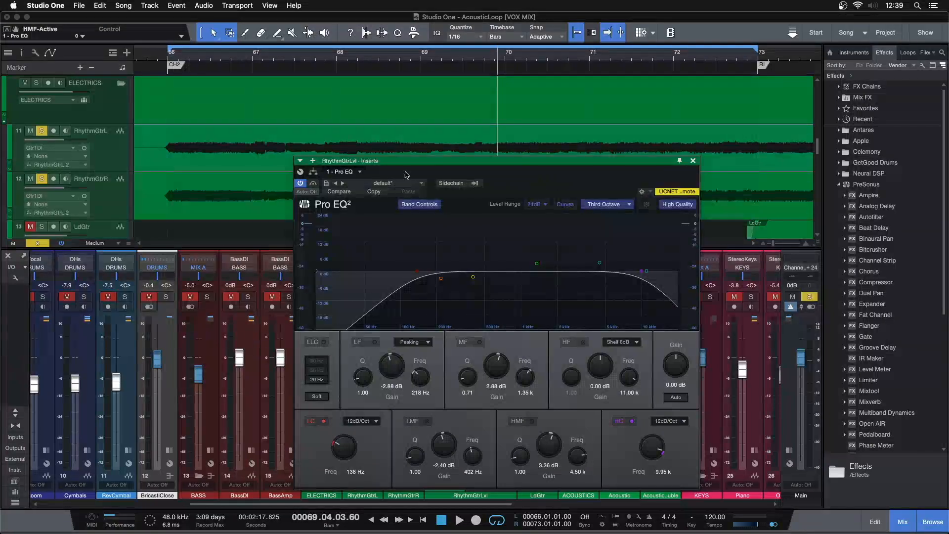
key("space")
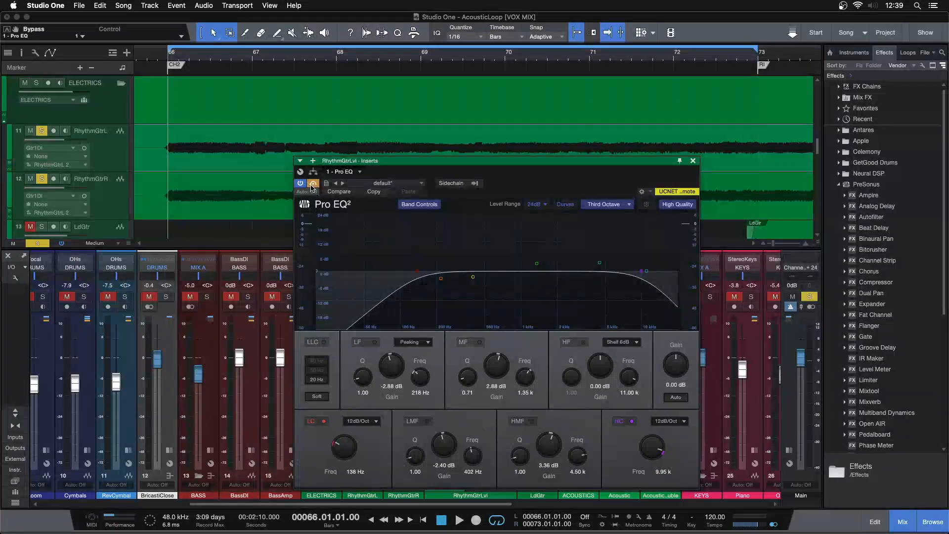
key("space")
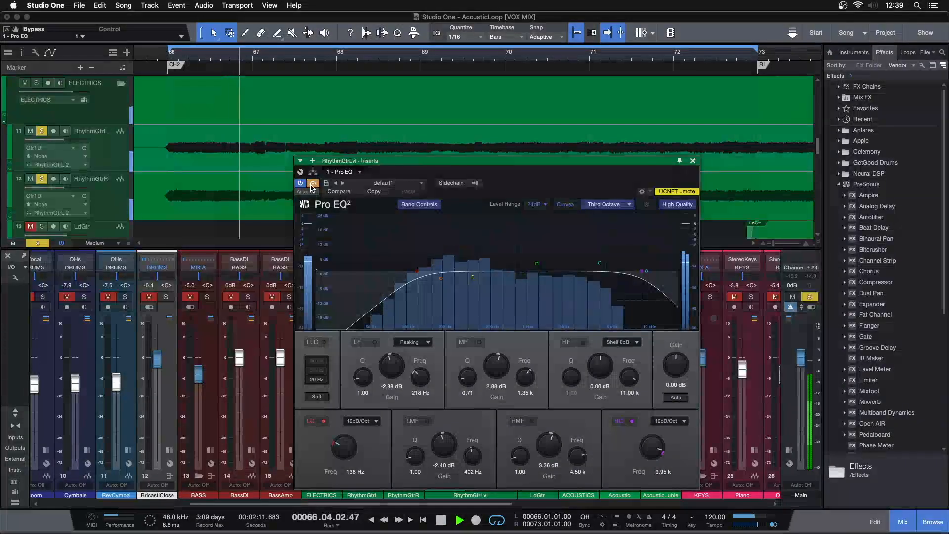
left_click(313, 184)
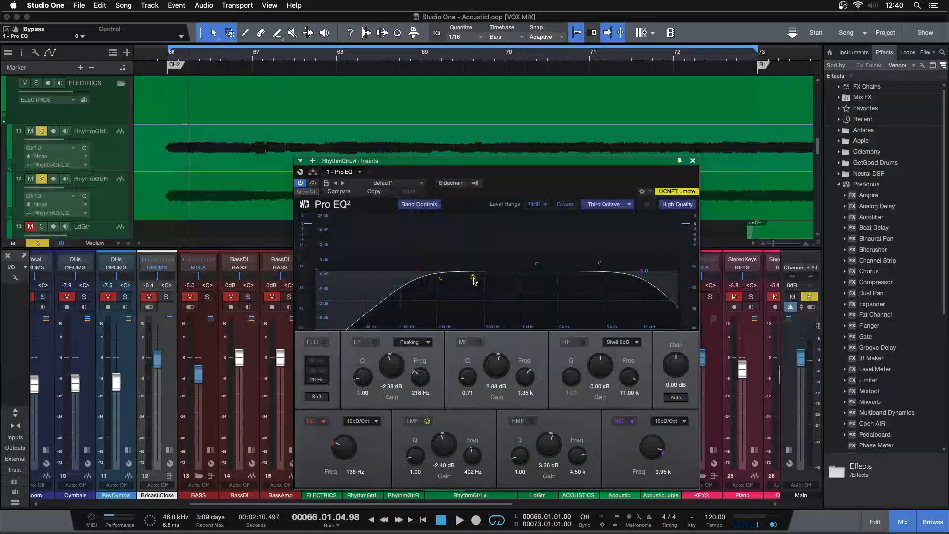
Activate the LF band of the Pro EQ on the RhythmGtrLvl bus
left_click(441, 280)
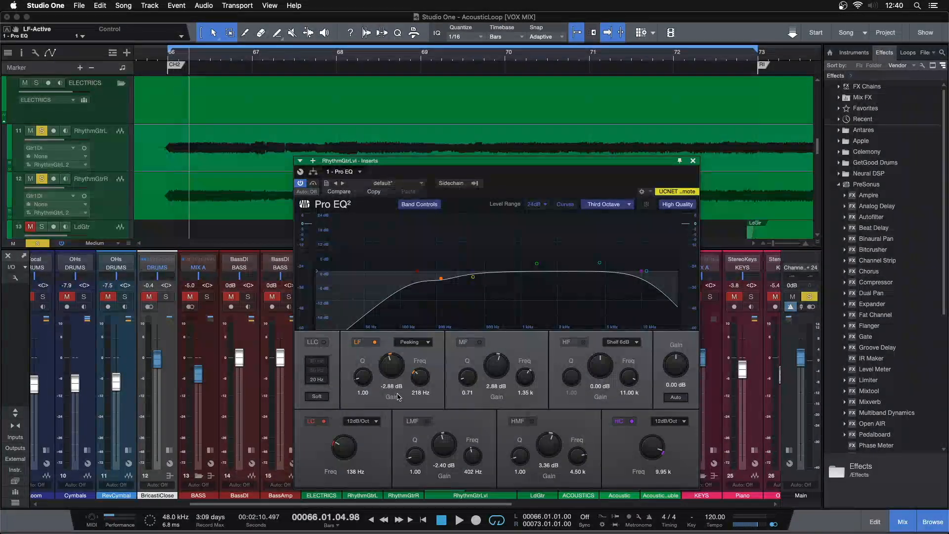
left_click(368, 346)
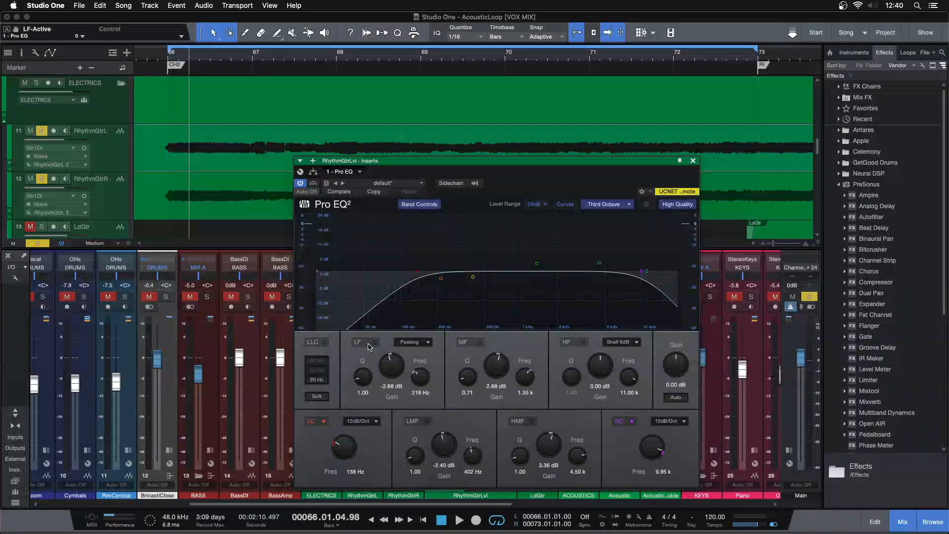
left_click(369, 346)
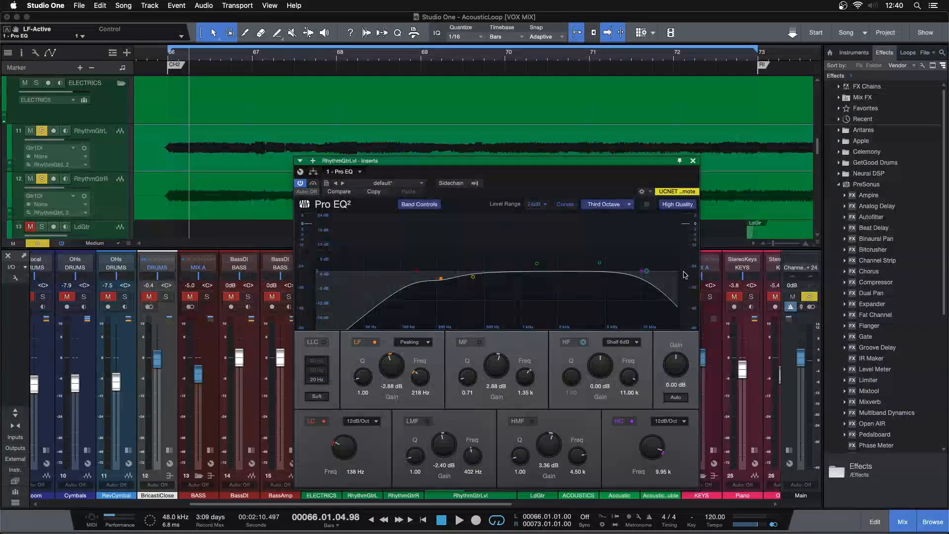
Play the loop from its start and compare the rhythm guitars with the LF band on and off
key("space")
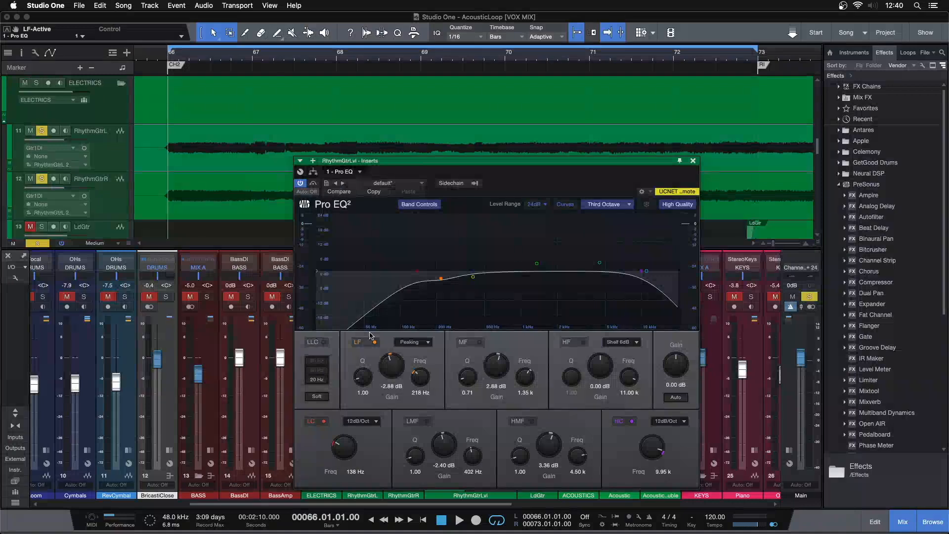
key("space")
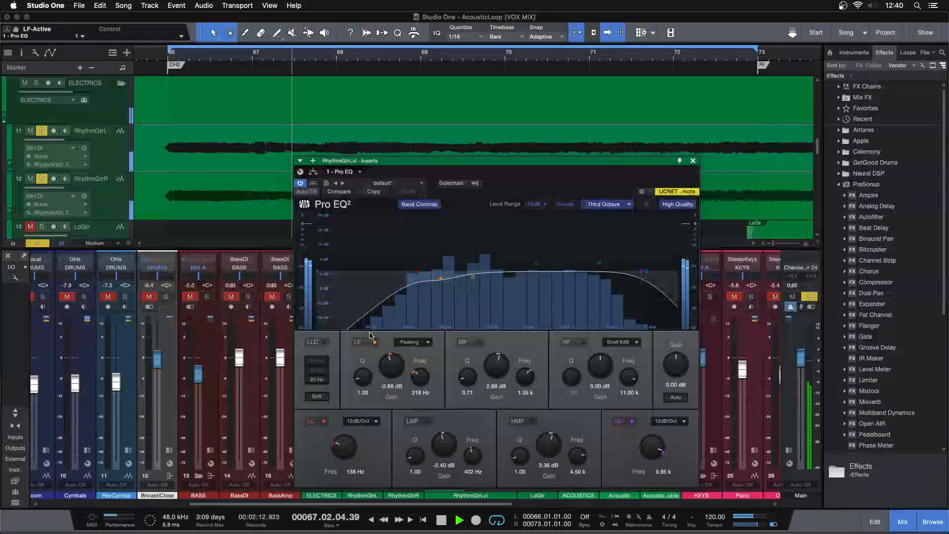
left_click(373, 342)
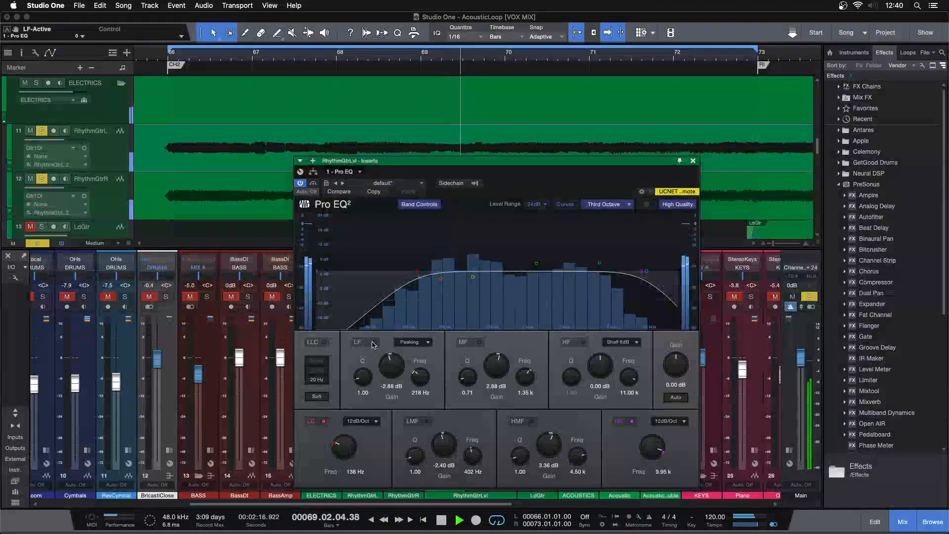
left_click(375, 342)
Audition the LF band with its gain boosted to 12.72 dB, then undo the boost and compare the band off and on
left_click_drag(391, 366, 391, 330)
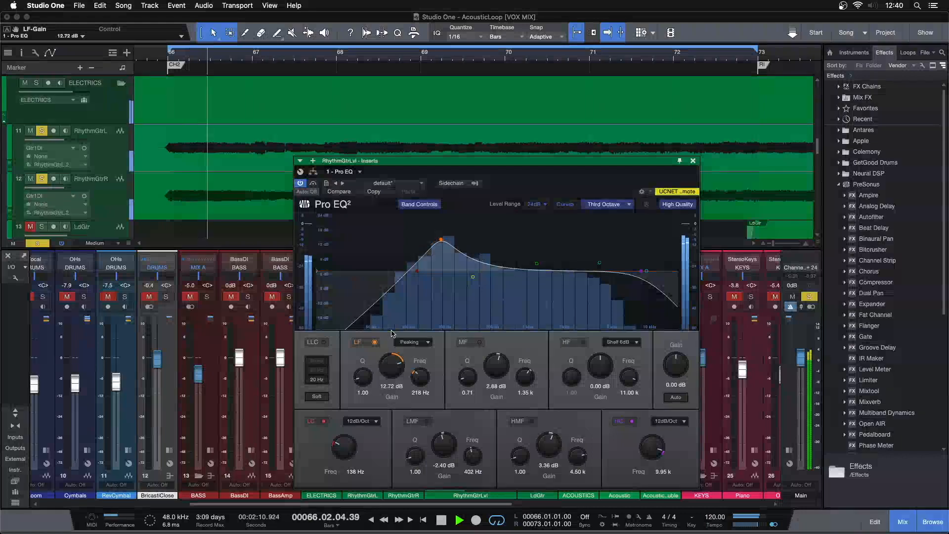
key("super+z")
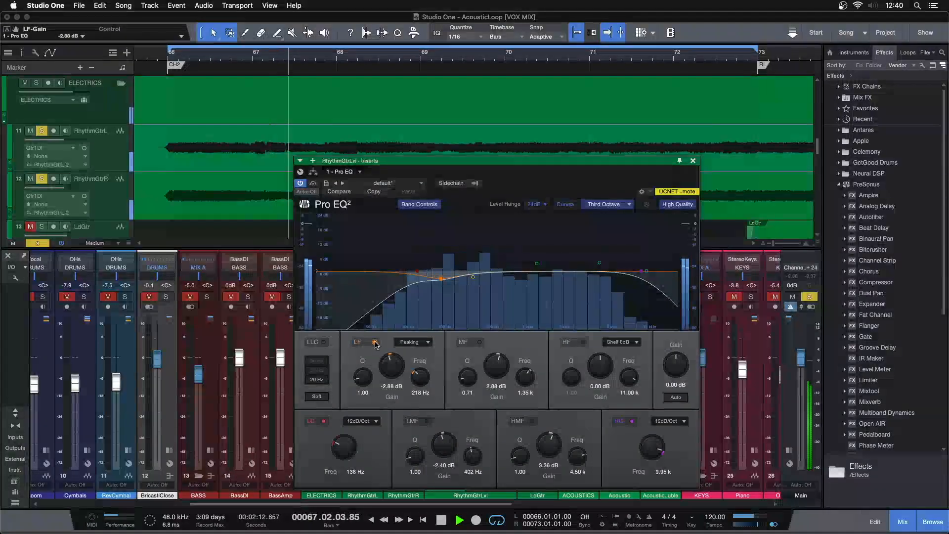
left_click(375, 343)
left_click(375, 342)
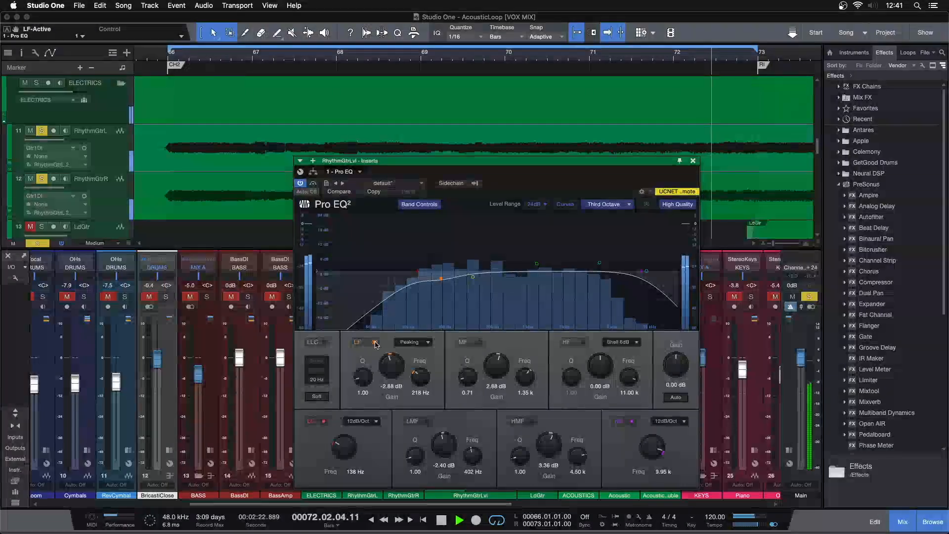
key("space")
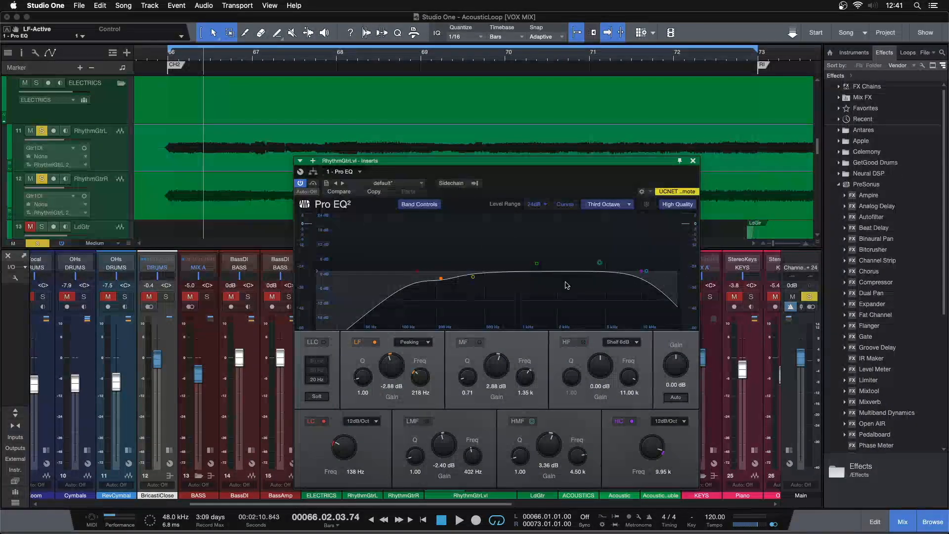
Play the loop from its start and activate the LMF band of the Pro EQ
key("space")
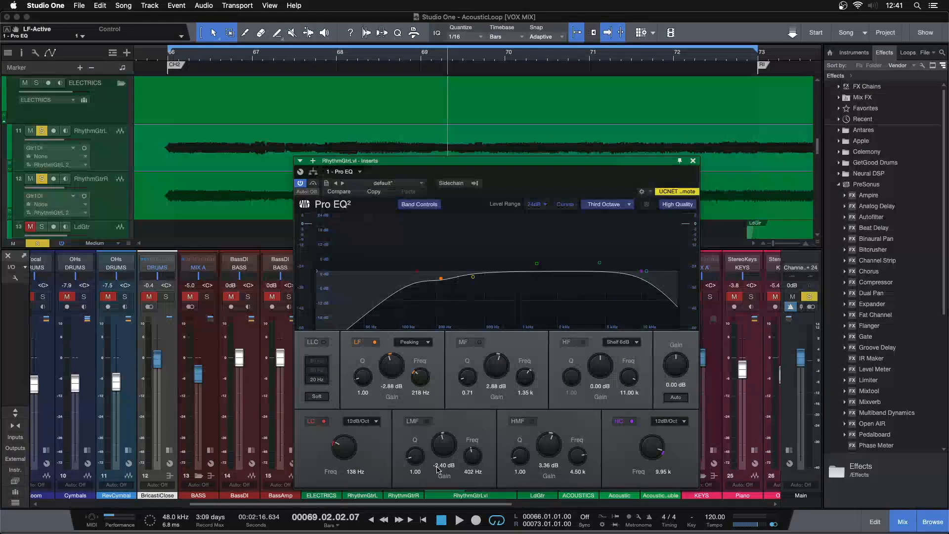
key("space")
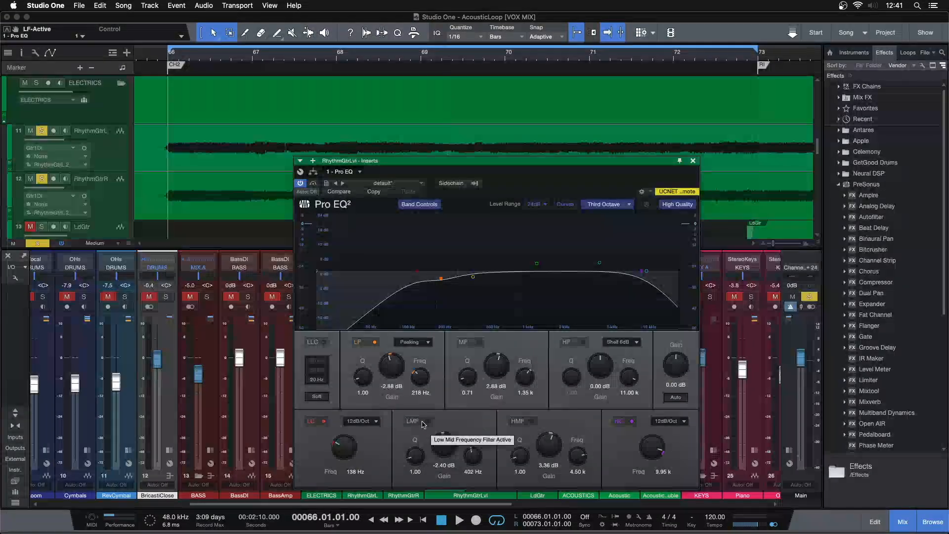
key("space")
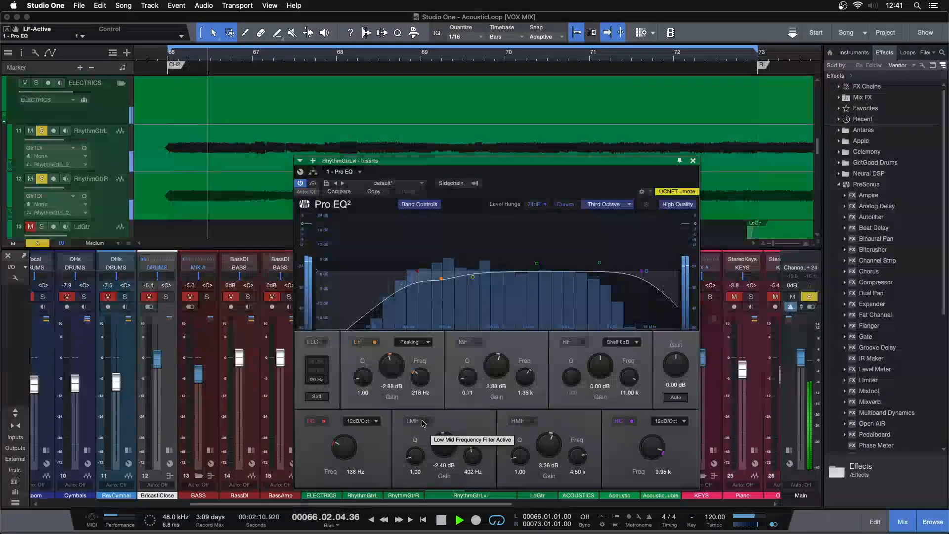
left_click(422, 423)
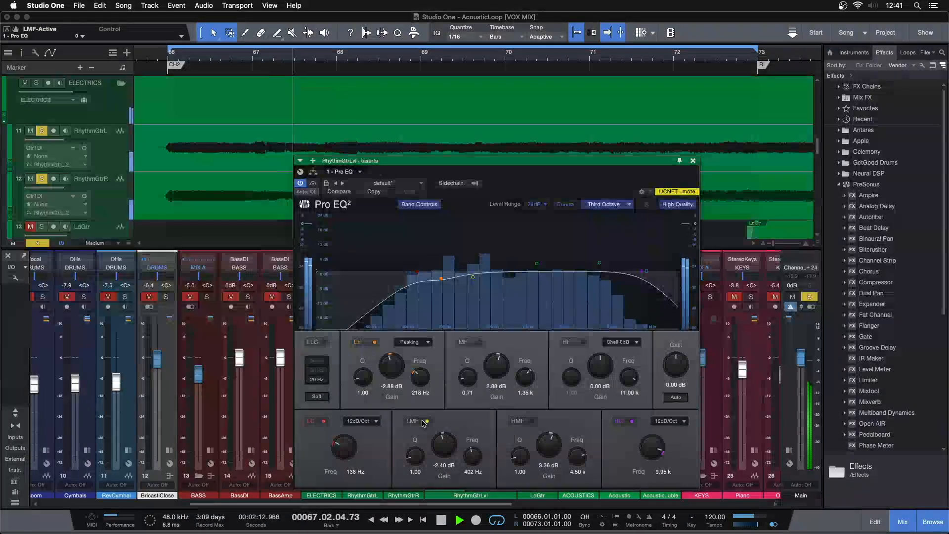
Audition the LMF band with its gain boosted to 10.80 dB, then undo the boost and compare the band off and on
left_click_drag(444, 445, 442, 414)
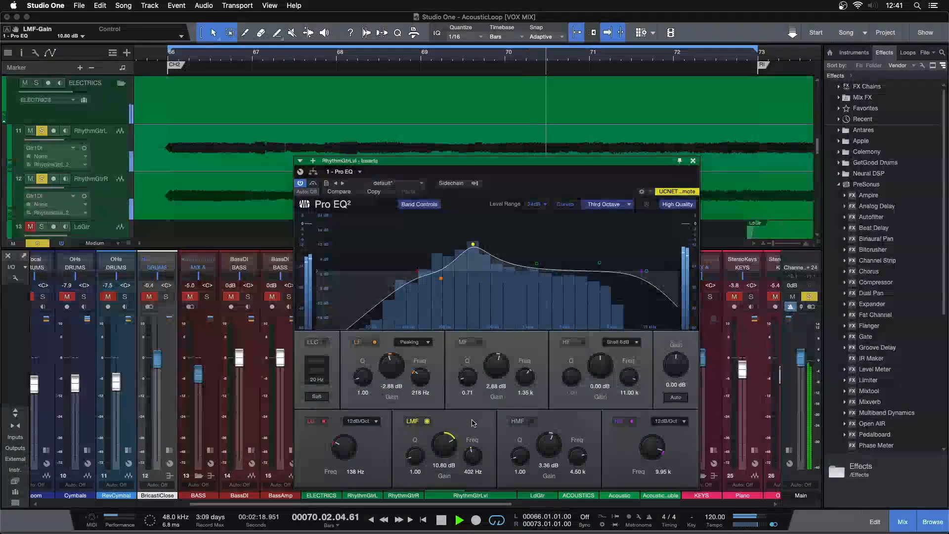
key("super+z")
left_click(416, 424)
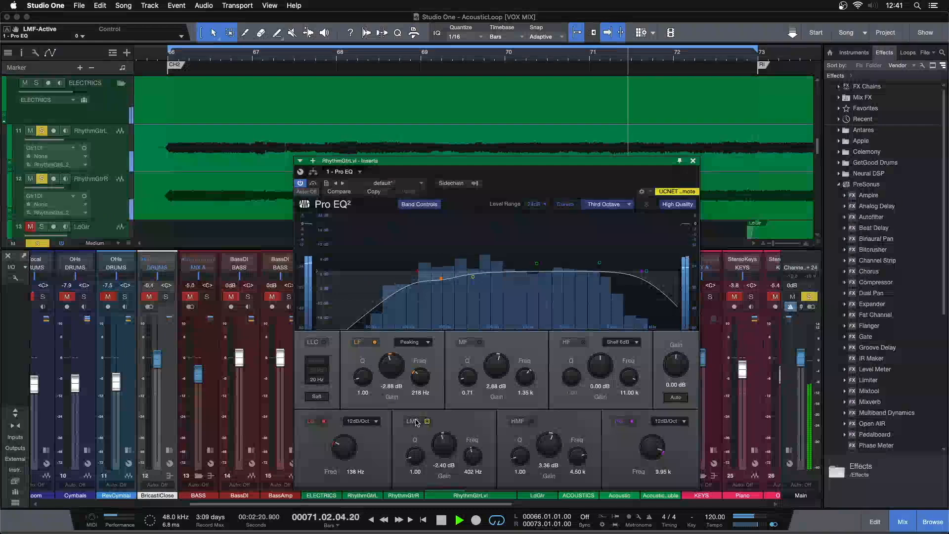
left_click(417, 422)
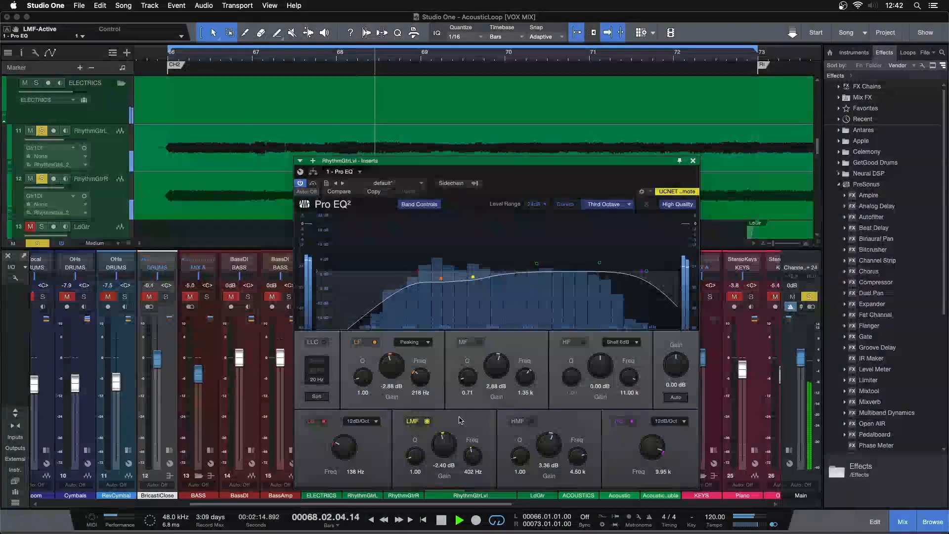
key("space")
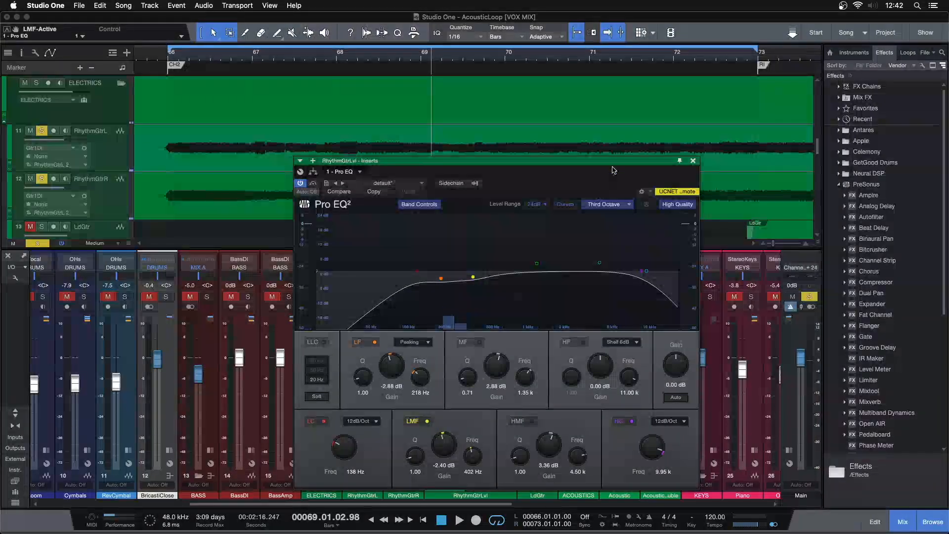
Close the Pro EQ window and view the keys and vocal channels in the mixer, selecting Piano and LdVox
left_click_drag(613, 164, 503, 156)
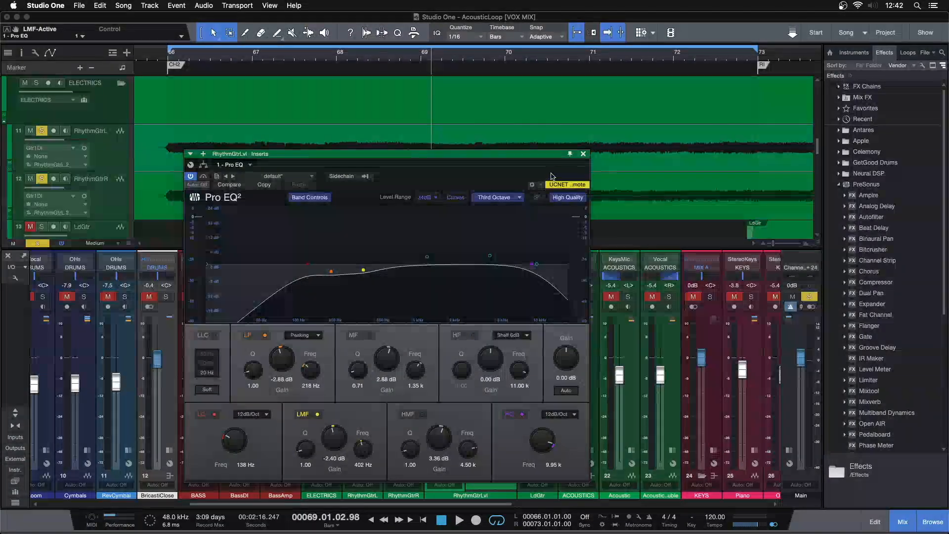
left_click(584, 154)
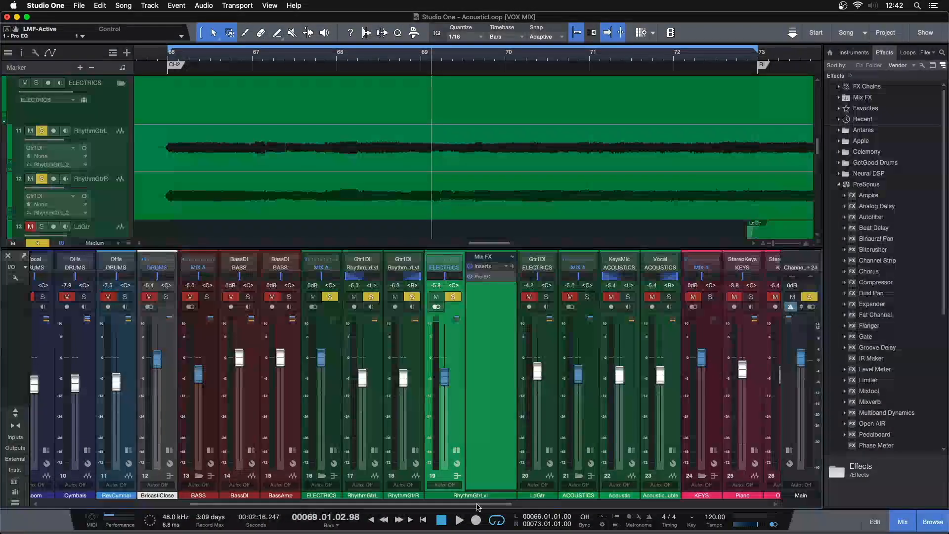
left_click_drag(493, 503, 553, 504)
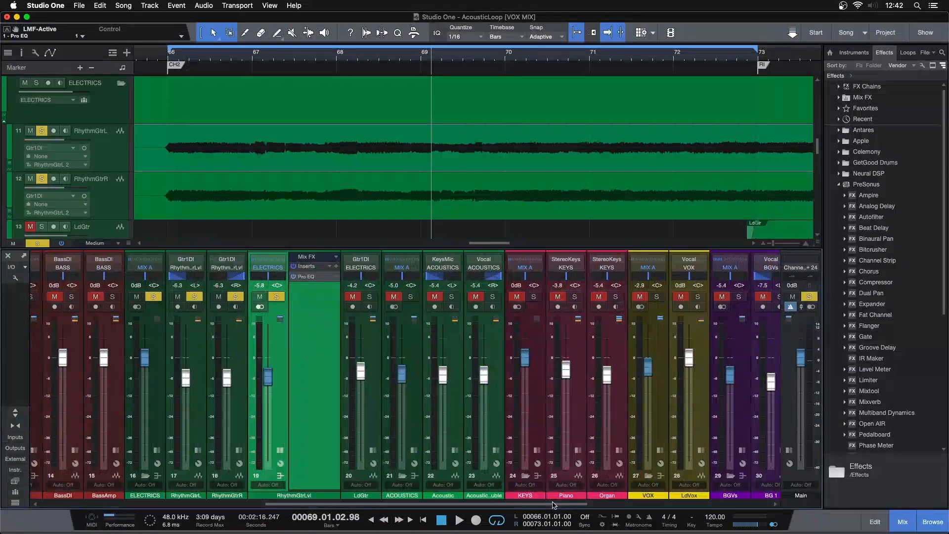
left_click(573, 419)
left_click(680, 417)
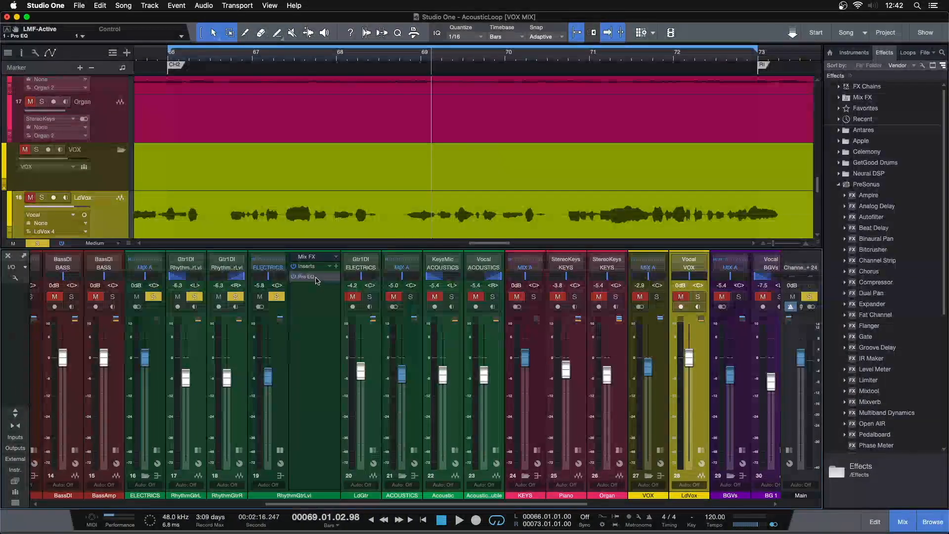
Reopen the Pro EQ from the RhythmGtrLvl bus and play the loop from its start, switching the equaliser from bypassed to active
double_click(317, 278)
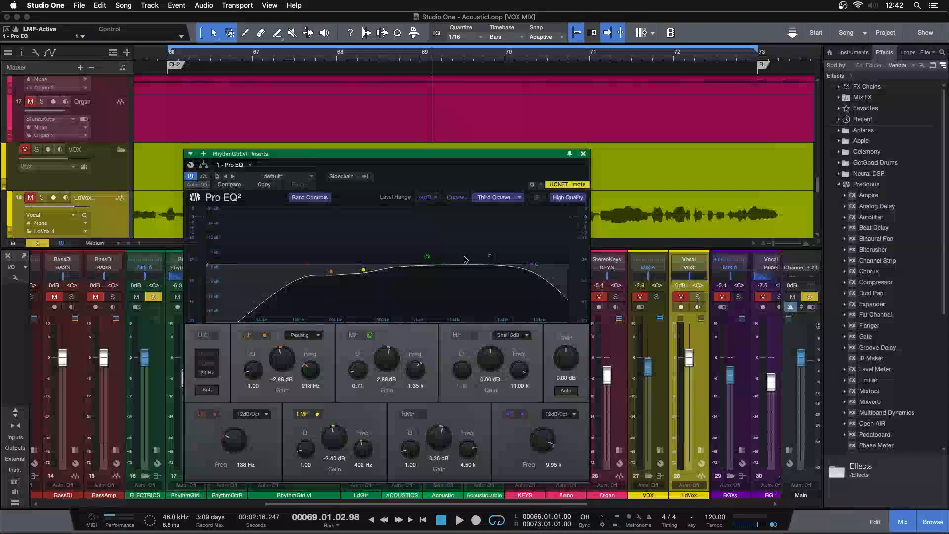
key("space")
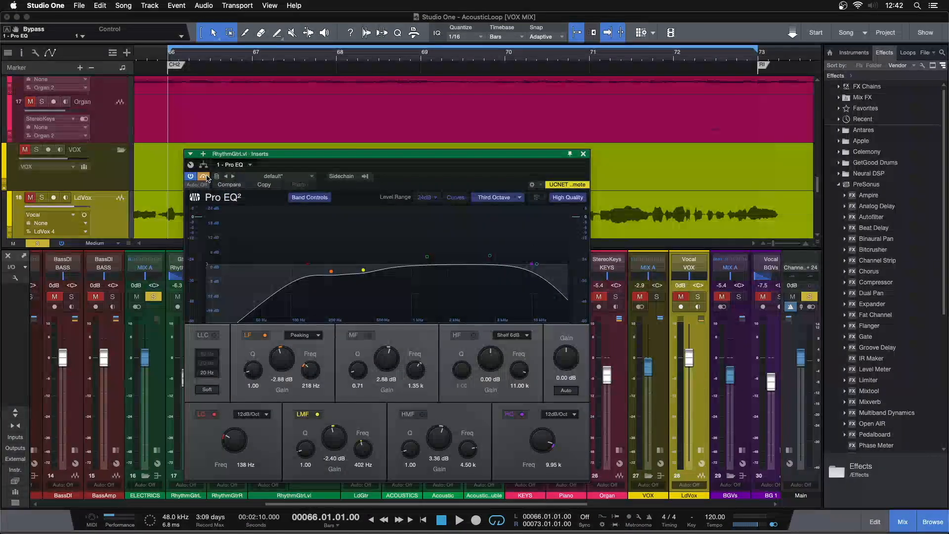
key("space")
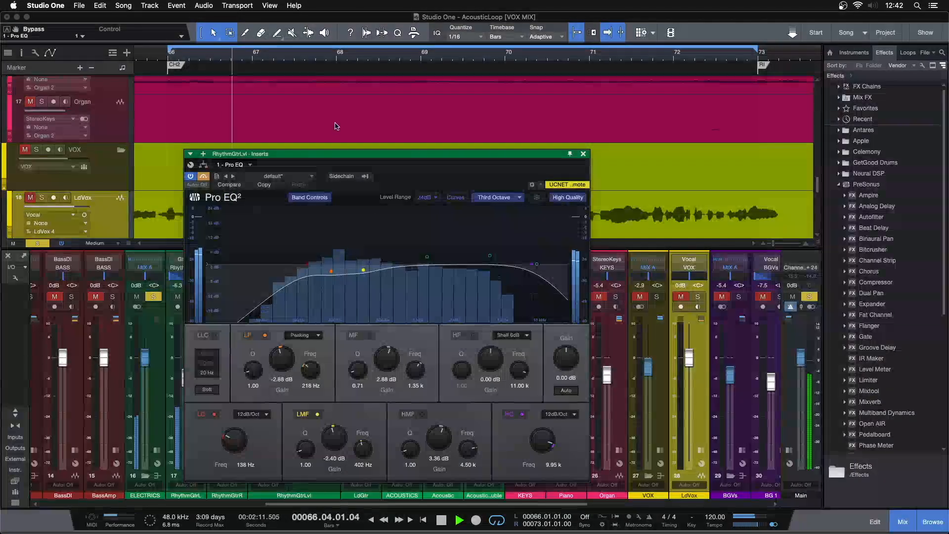
scroll(311, 123, "up", 6)
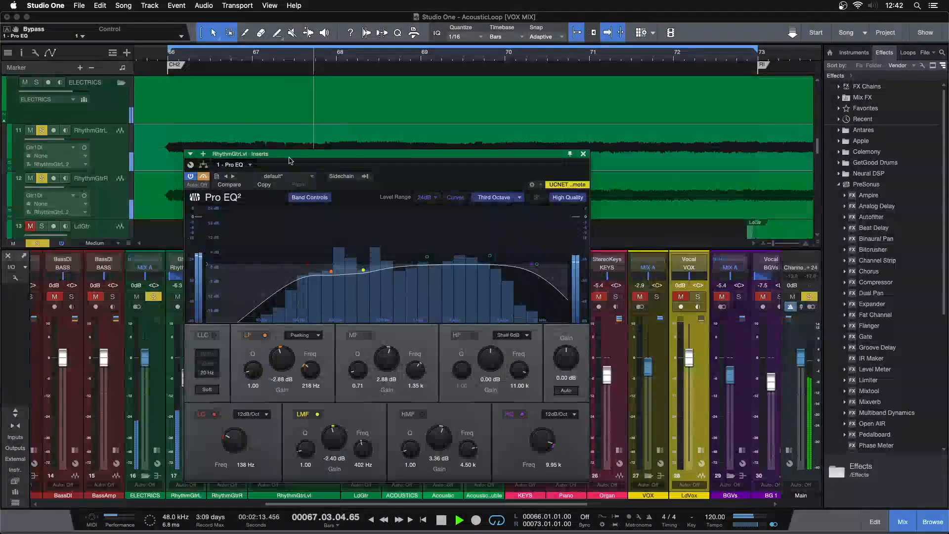
left_click(204, 176)
Place the Pro EQ window clear of the RhythmGtrLvl channel and compare the equaliser bypassed and active again before stopping playback
left_click_drag(473, 171, 676, 166)
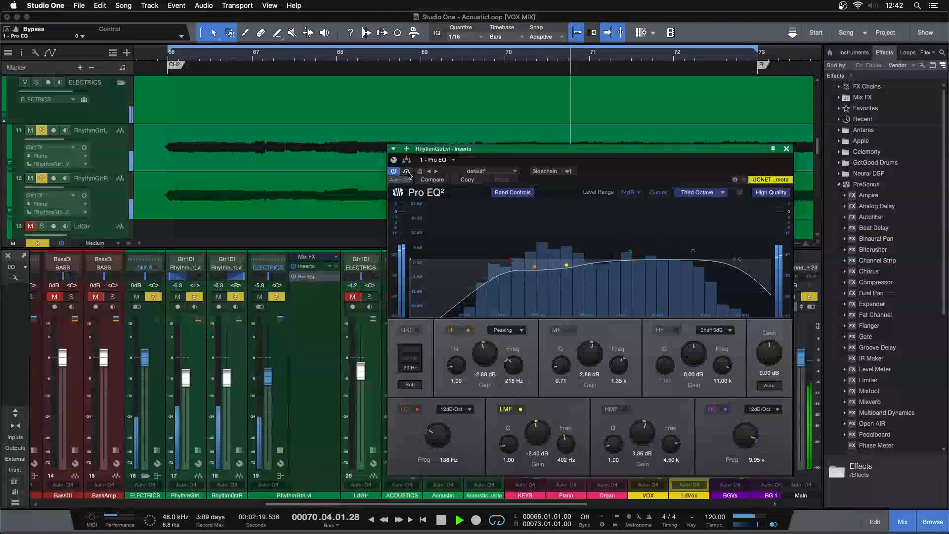
left_click(407, 172)
left_click(408, 172)
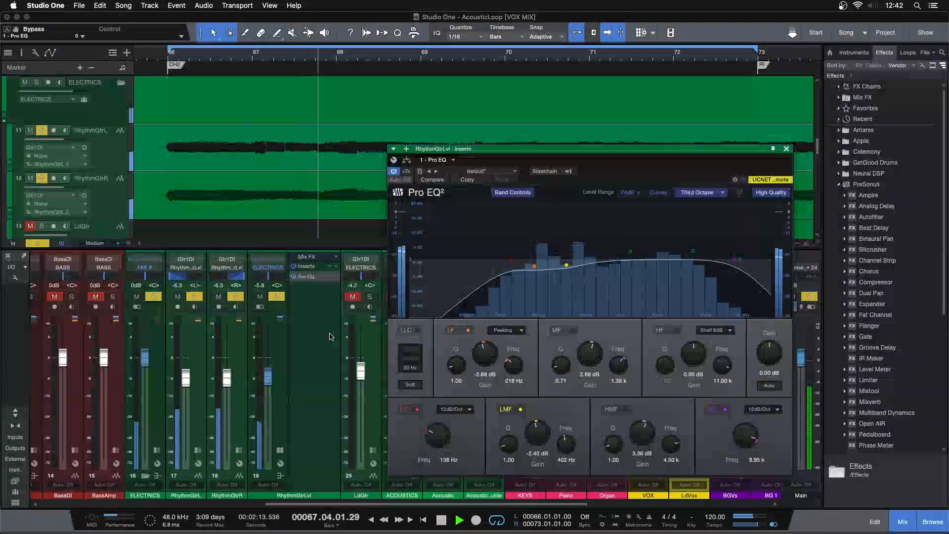
key("space")
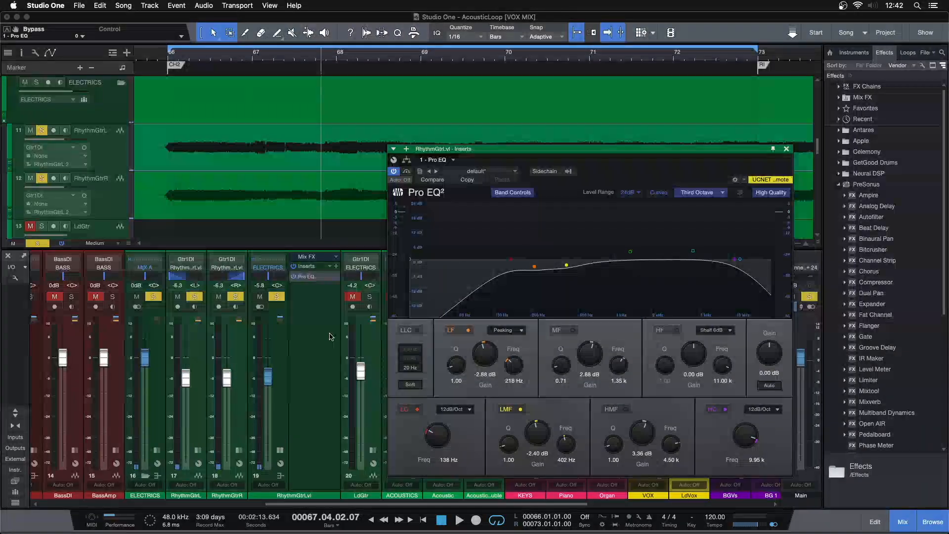
Uncover the rest of the mixer by repositioning the Pro EQ window, and activate the MF band at 1.35 k with 2.88 dB gain
left_click_drag(662, 177, 559, 181)
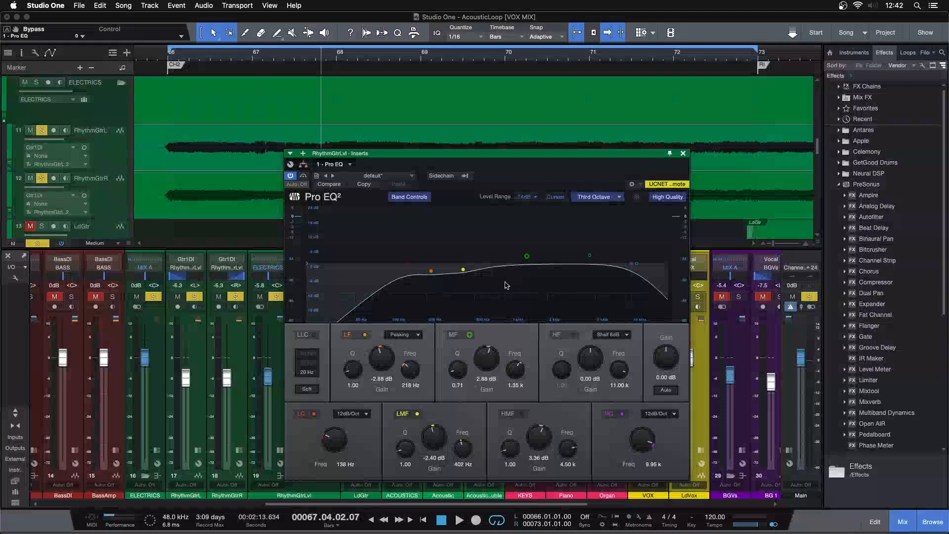
left_click(466, 334)
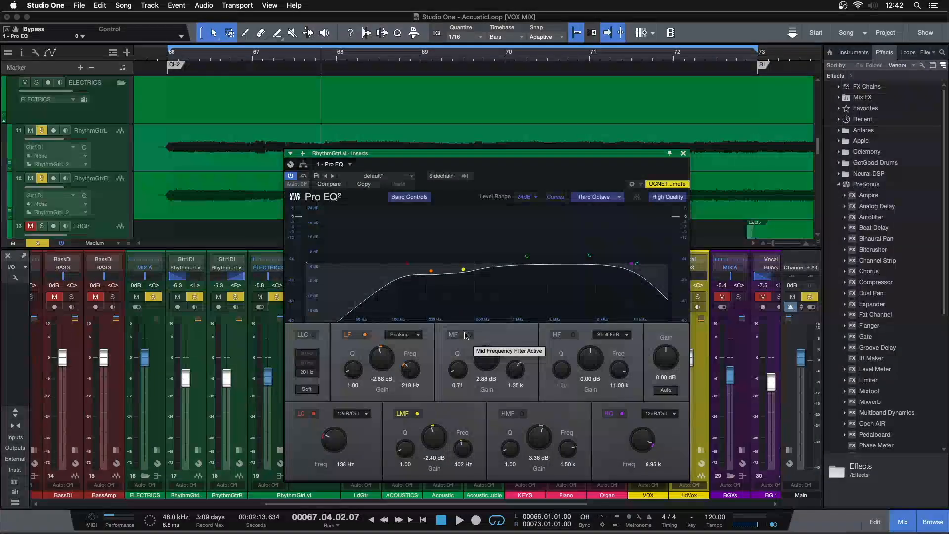
left_click(466, 335)
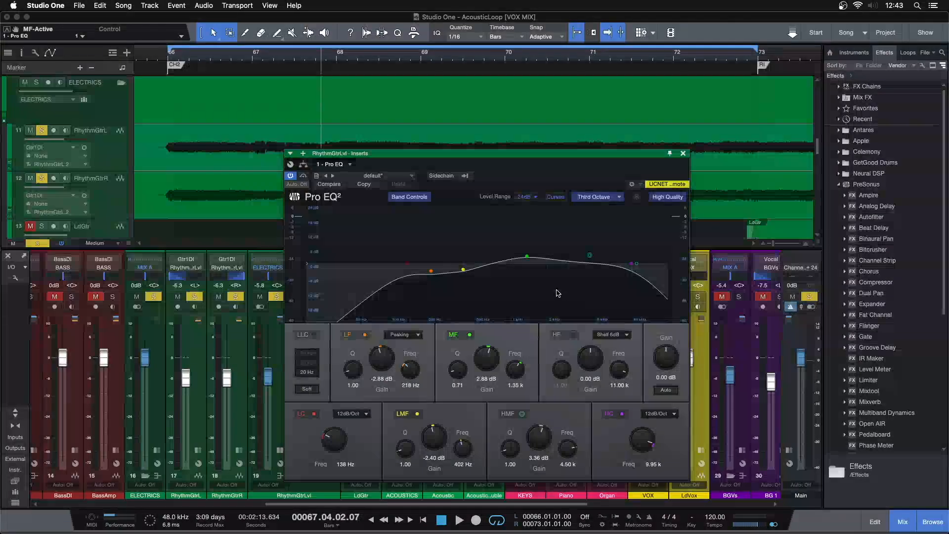
Play the loop from its start and compare the MF band off and on, leaving it active before stopping playback
left_click(454, 337)
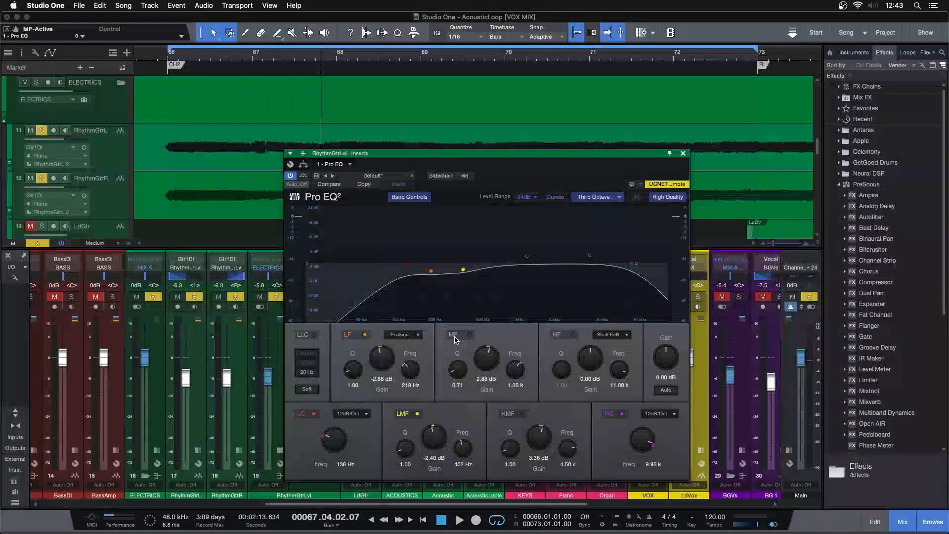
key("space")
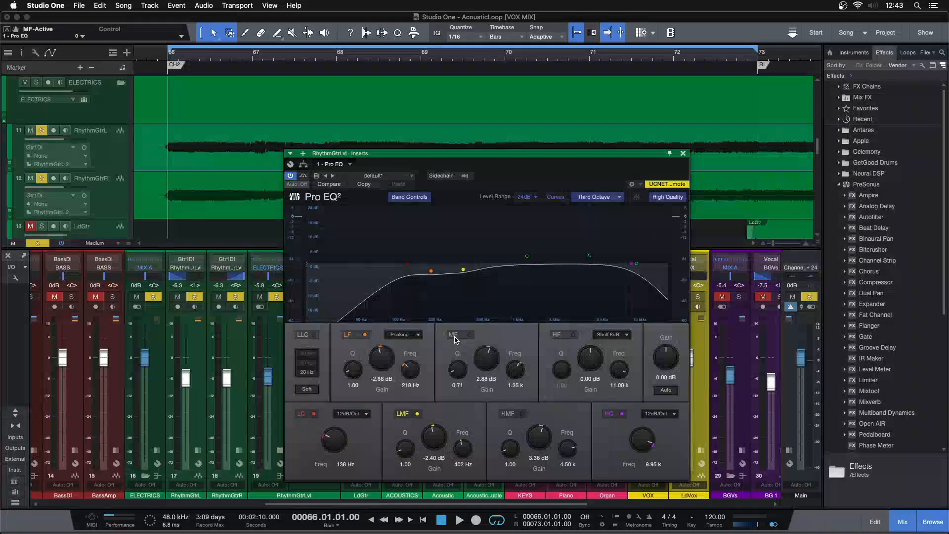
key("space")
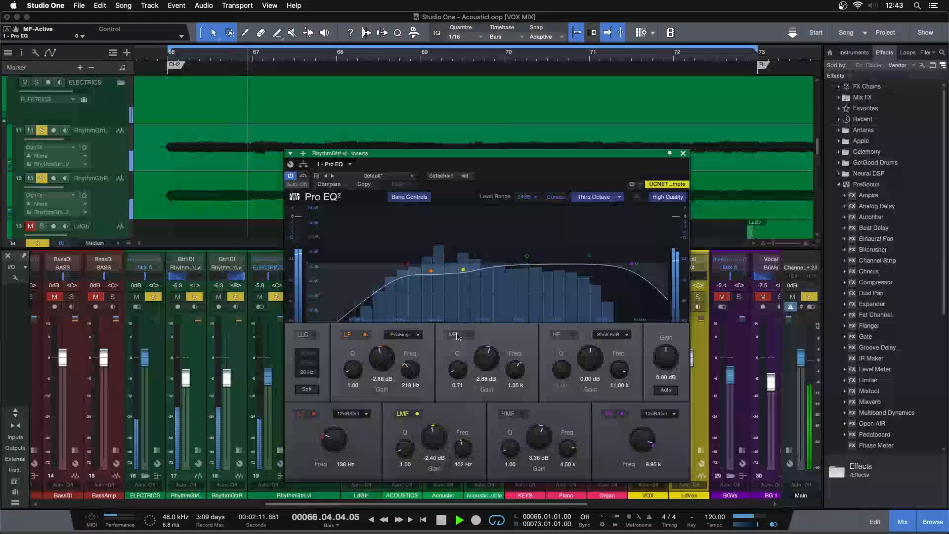
left_click(457, 336)
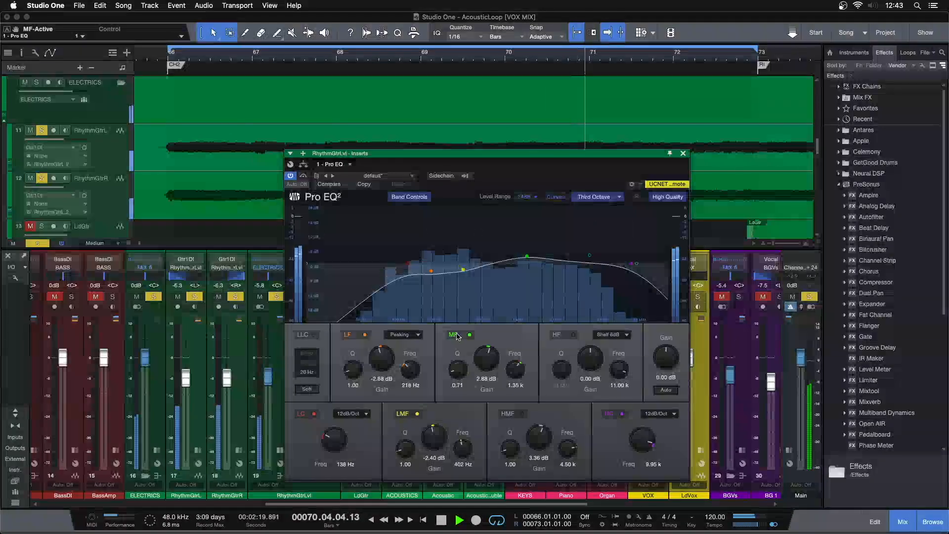
left_click(456, 336)
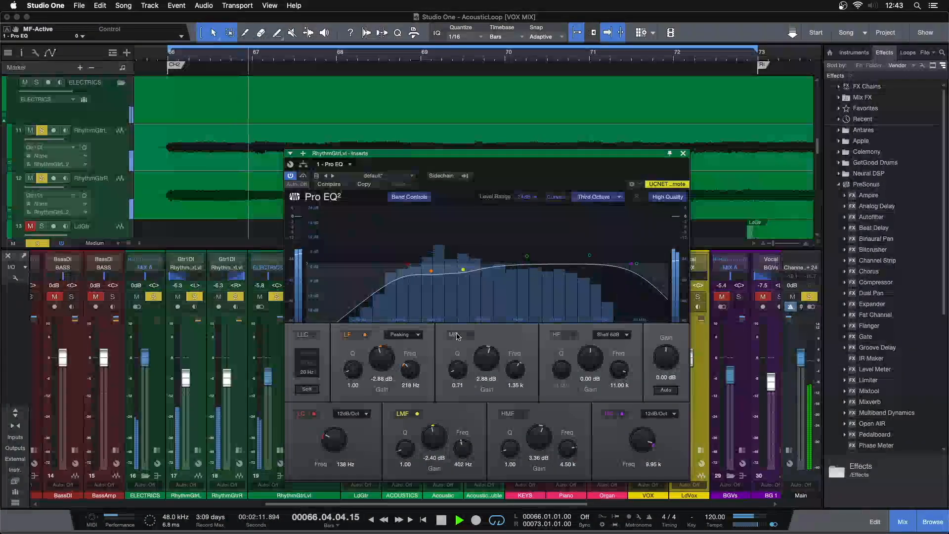
left_click(457, 336)
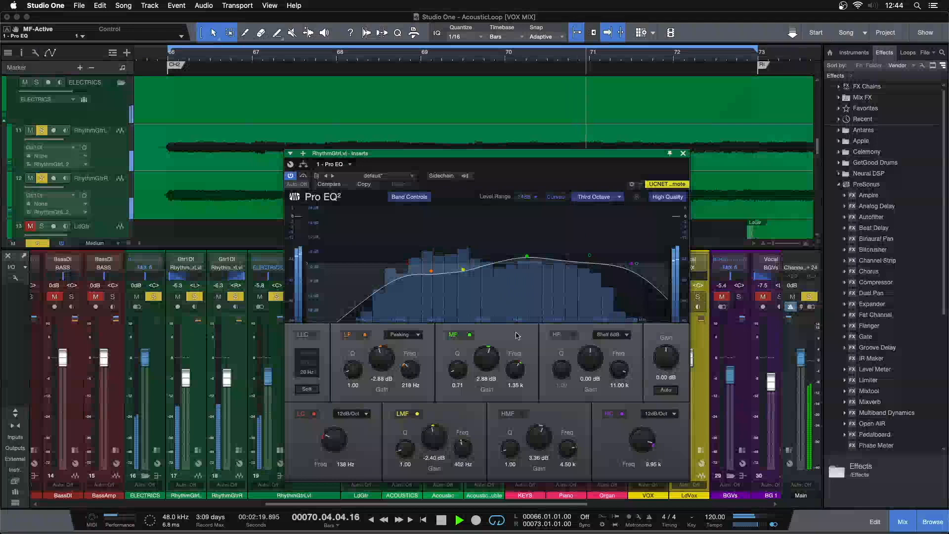
key("space")
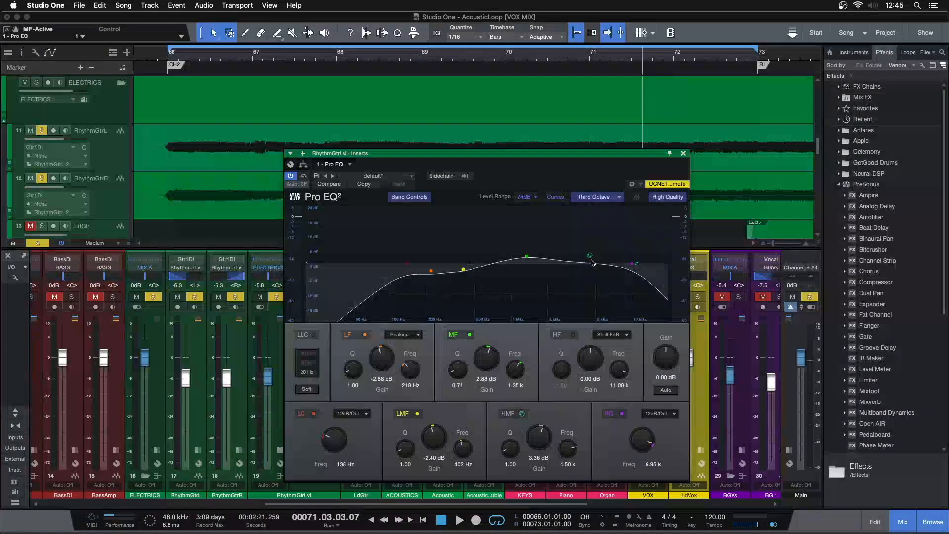
Play the loop from its start and compare the HMF band on and off, leaving it active at 4.50 k with 3.36 dB gain
key("KP_1")
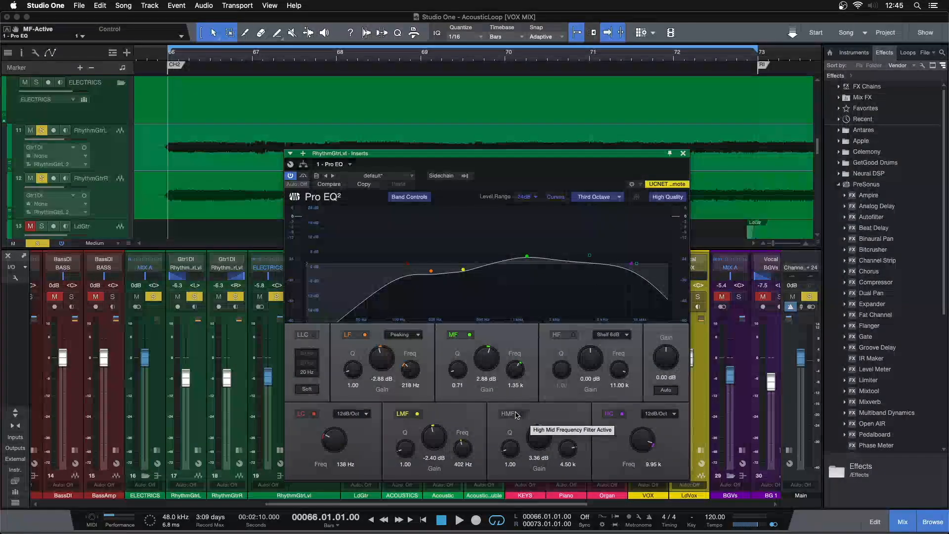
key("space")
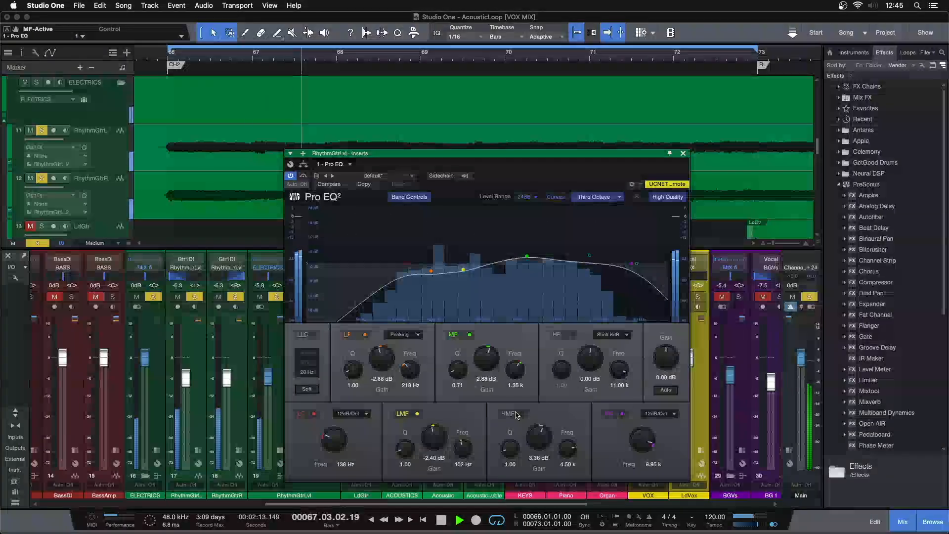
left_click(516, 413)
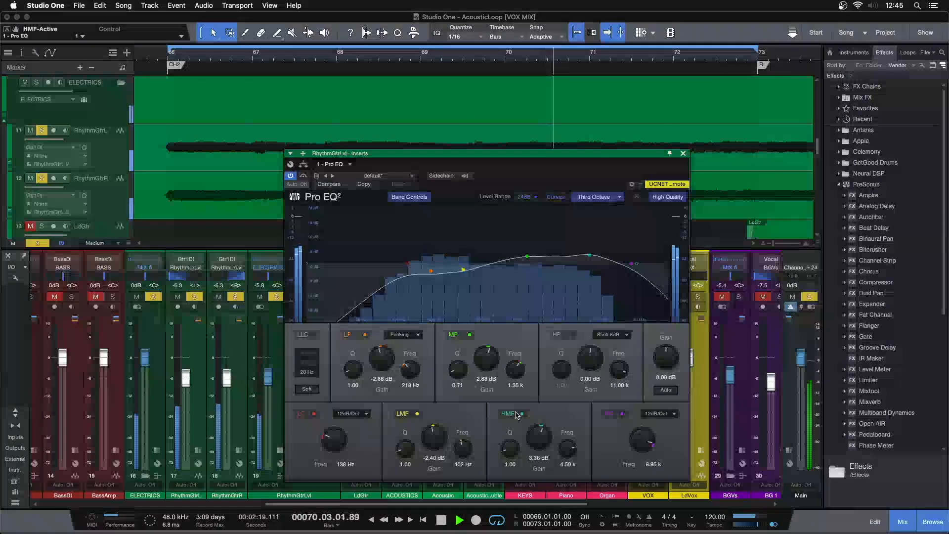
left_click(515, 415)
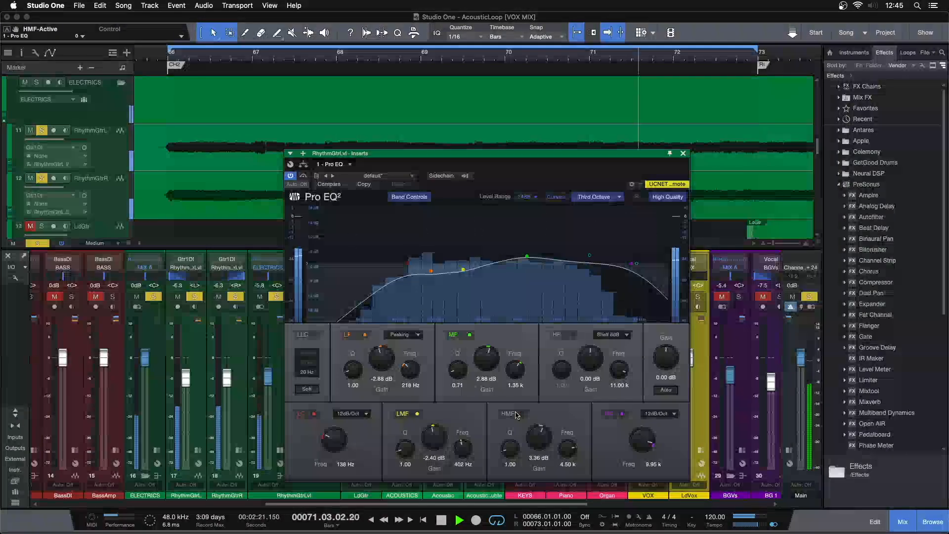
left_click(515, 415)
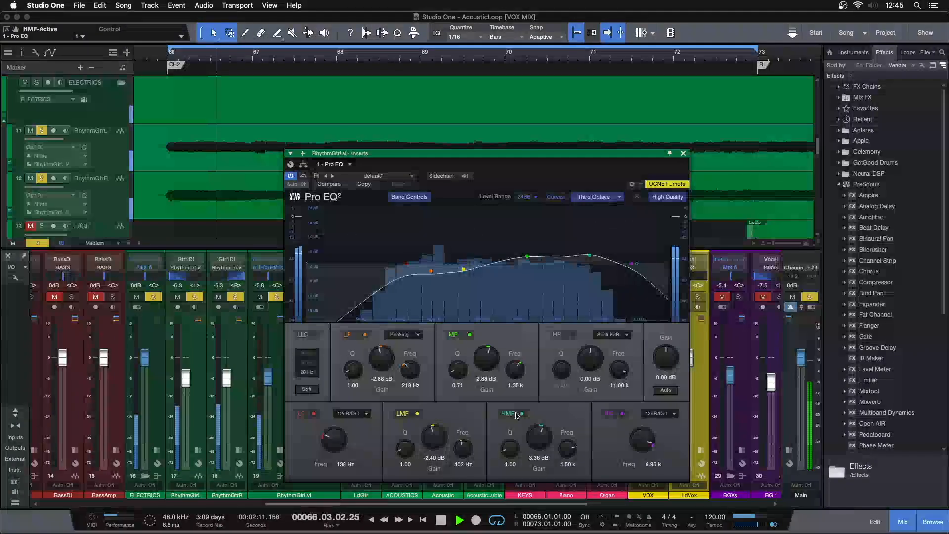
left_click(516, 414)
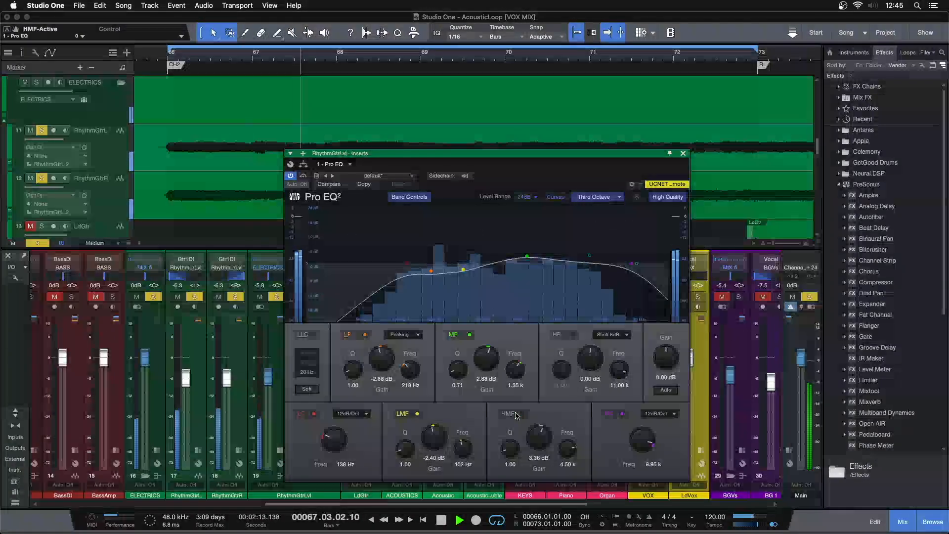
left_click(516, 414)
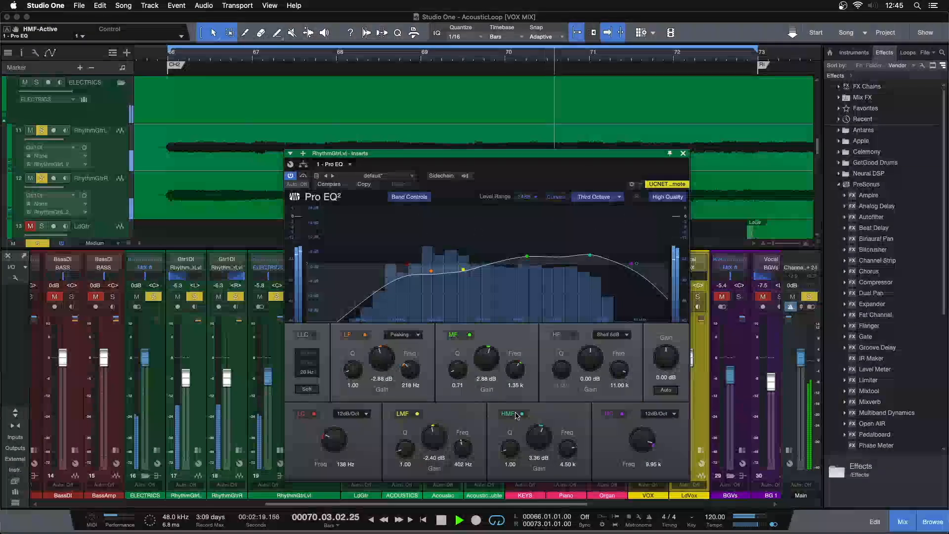
key("space")
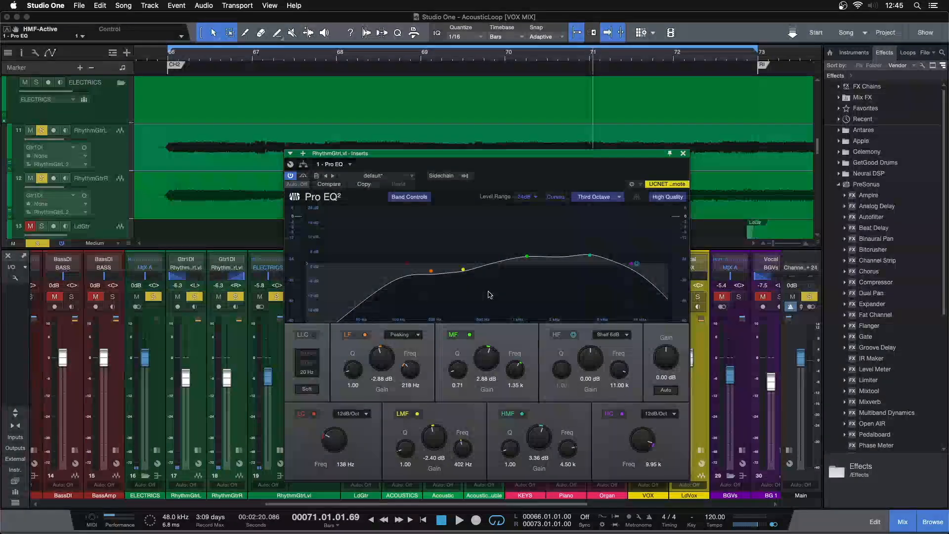
Reposition the Pro EQ window clear of the RhythmGtrLvl channel and compare the whole equaliser bypassed and active during playback
left_click(636, 264)
left_click_drag(410, 153, 501, 161)
key("space")
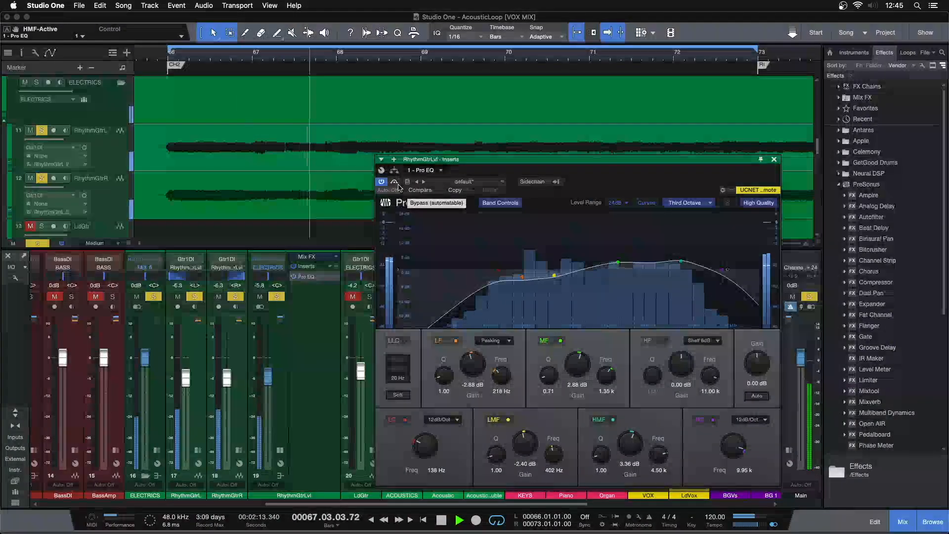
left_click(396, 184)
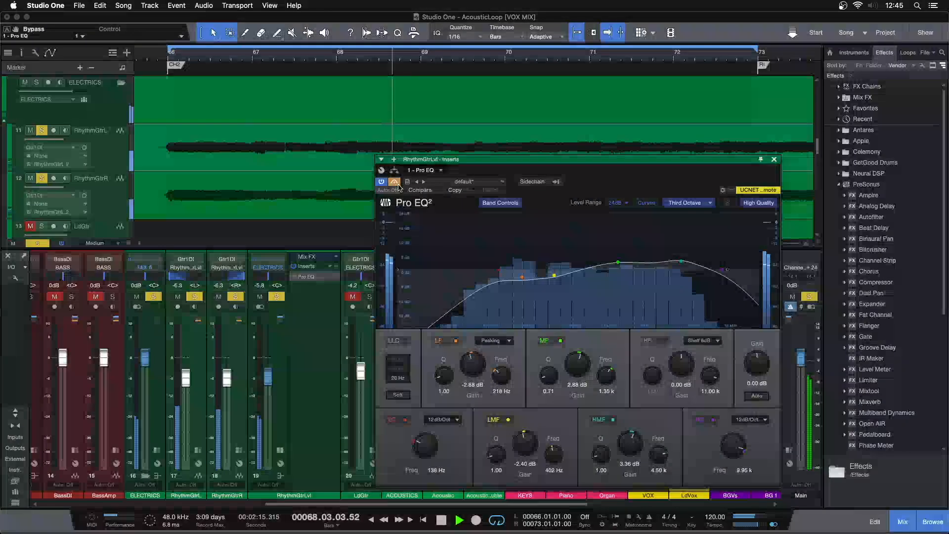
left_click(396, 183)
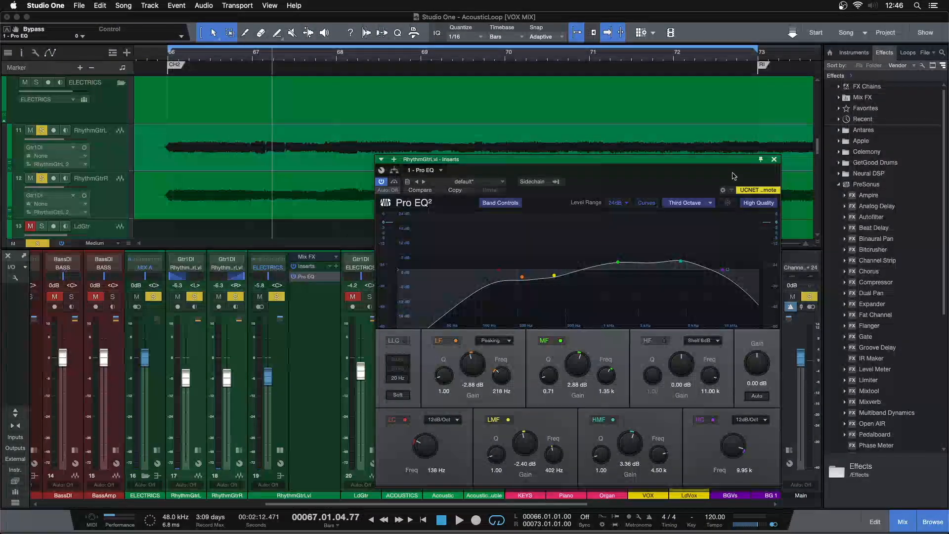
Close the Pro EQ window, clear all solos and play the full mix, switching off the RhythmGtrLvl equaliser for comparison
left_click(775, 159)
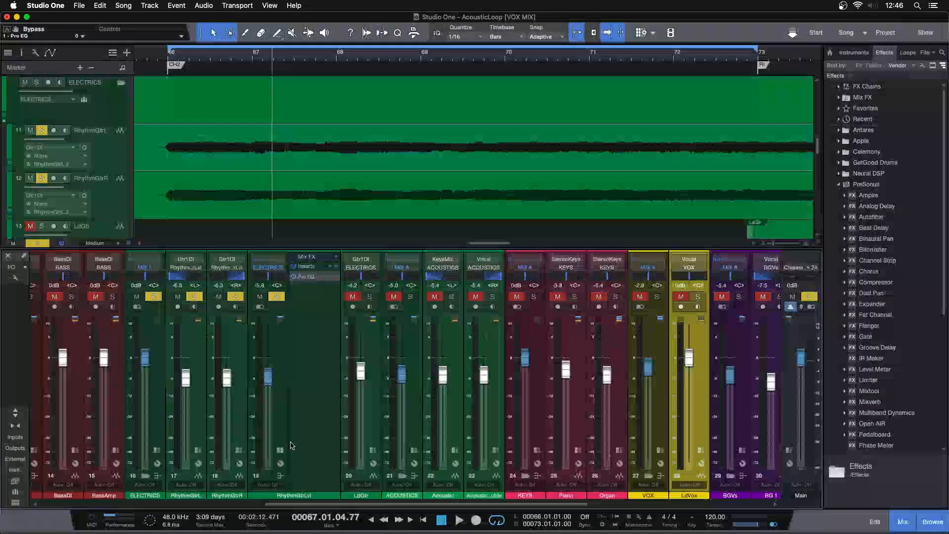
key("shift+s")
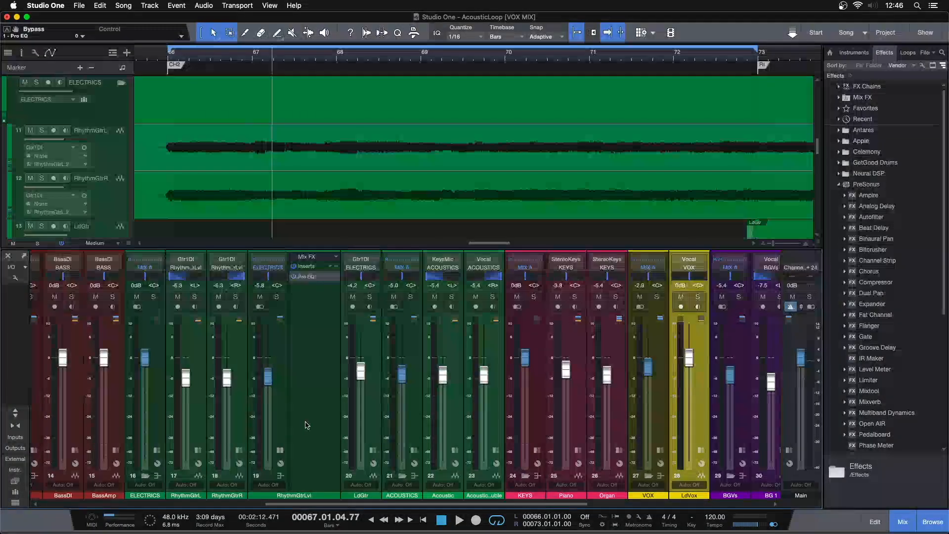
key("space")
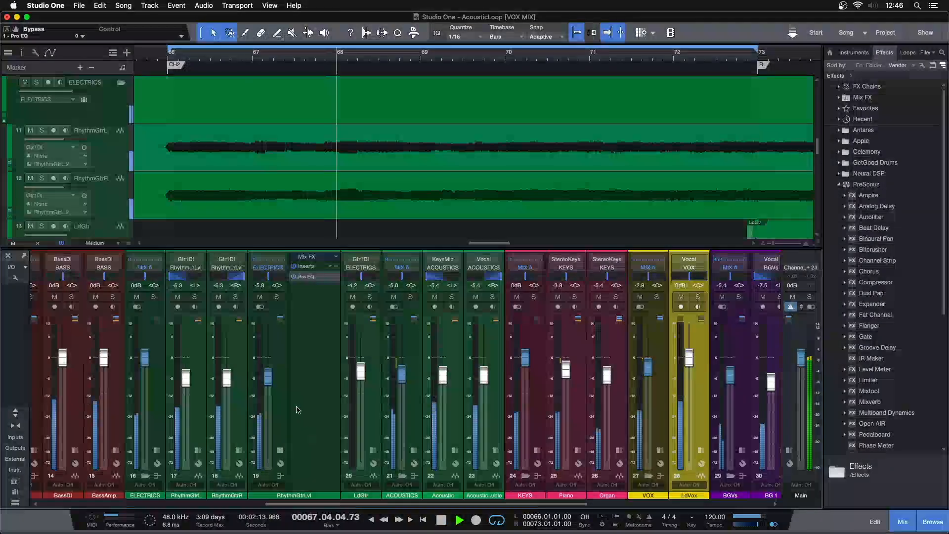
left_click(295, 278)
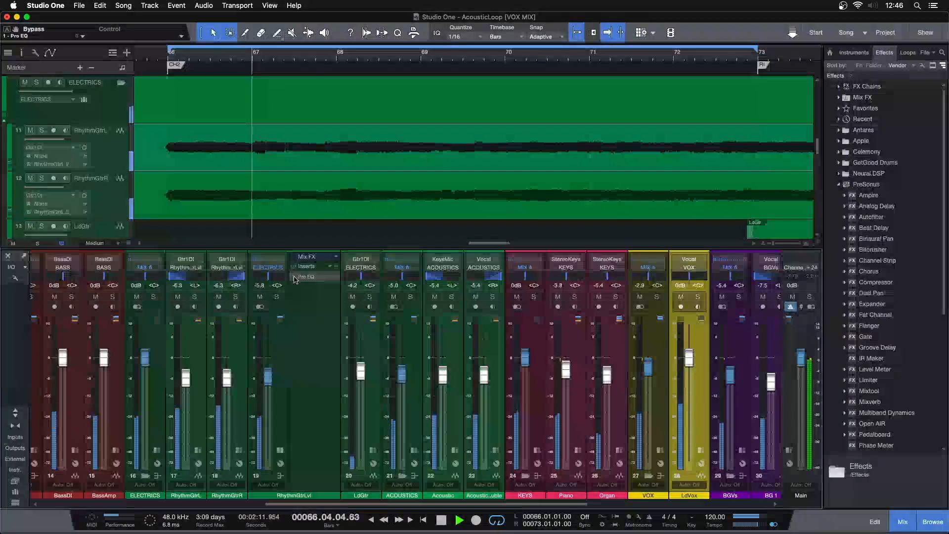
Solo the RhythmGtrLvl bus, switch its Pro EQ back on and reopen the equaliser window
left_click(278, 297)
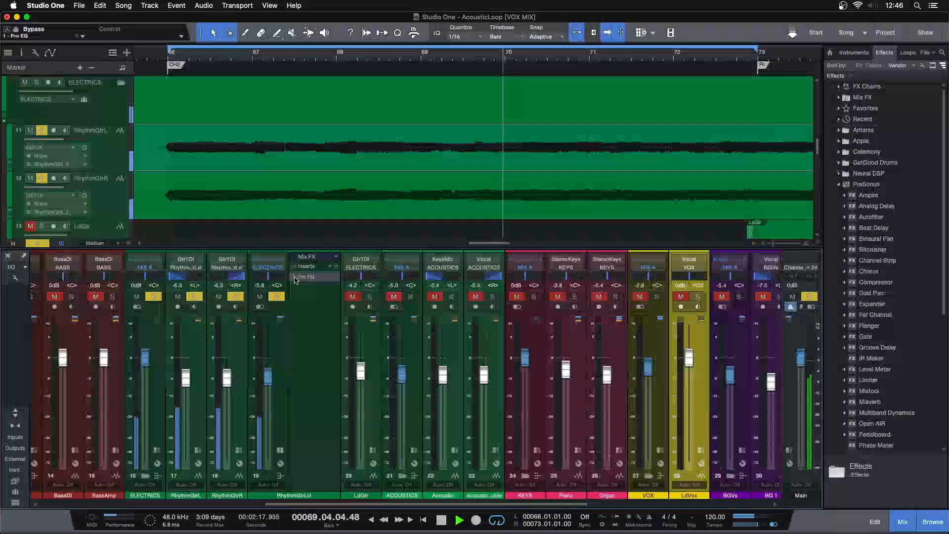
left_click(294, 277)
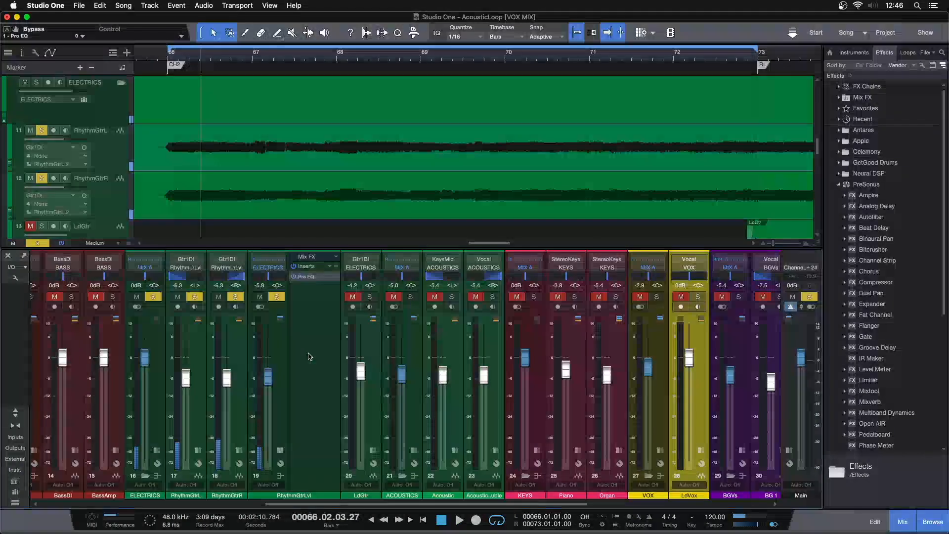
left_click(307, 278)
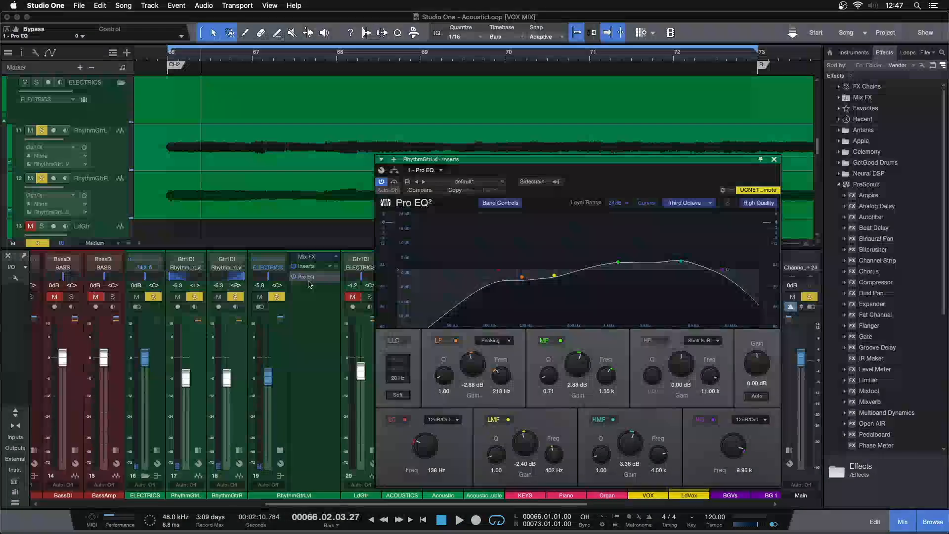